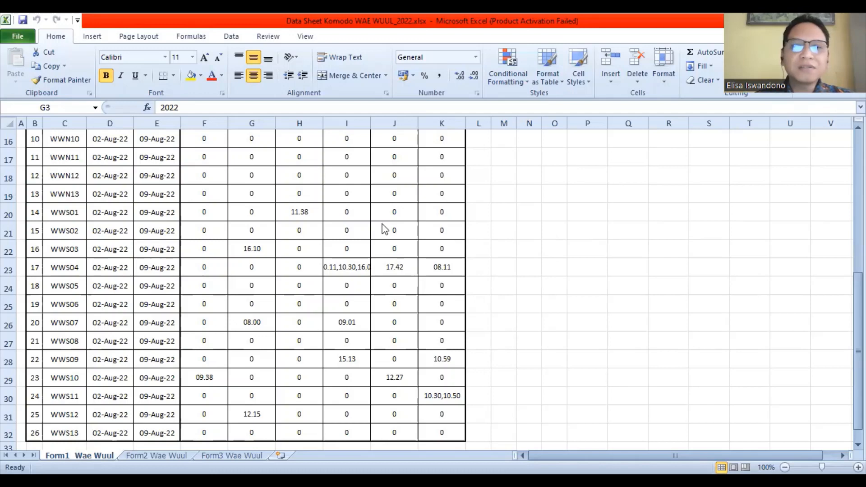
Look over the raw camera-trap detection times for all 26 cameras in the Form 1 sheet.
scroll(288, 269, up, 5)
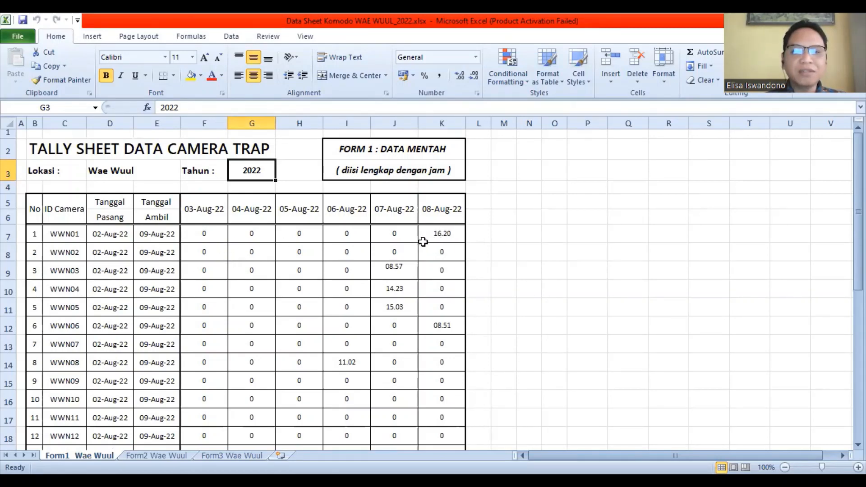
scroll(402, 257, down, 1)
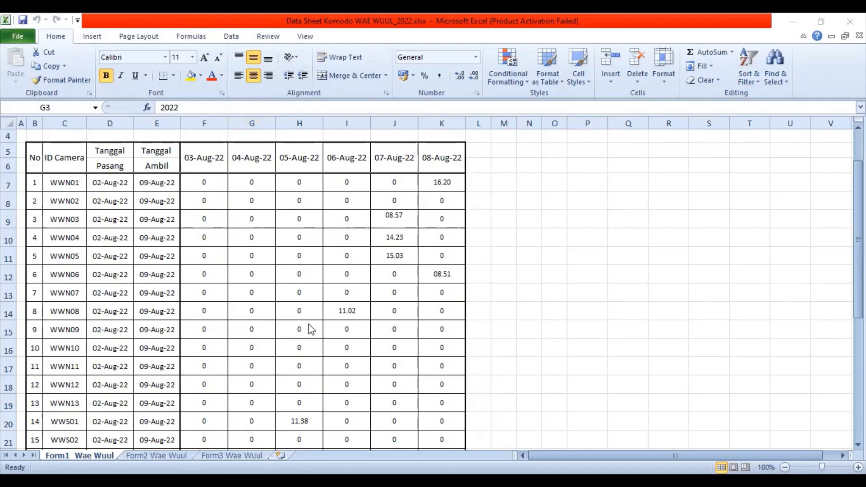
click(285, 325)
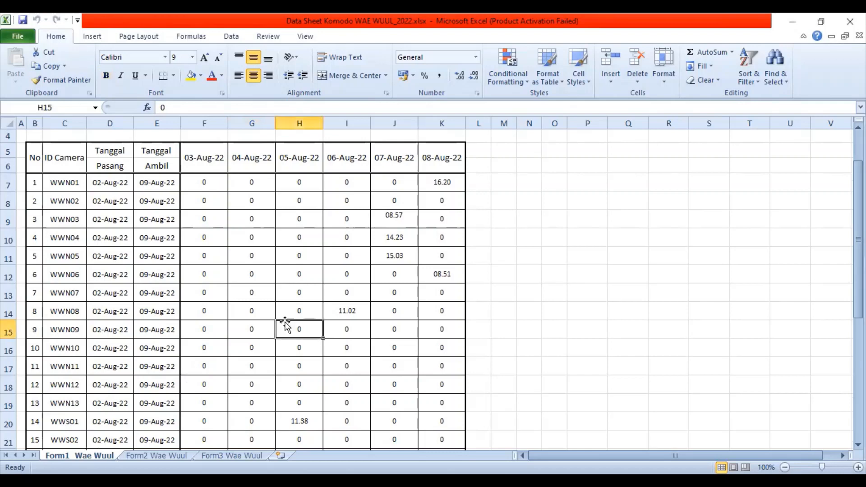
scroll(286, 324, down, 1)
scroll(285, 325, down, 5)
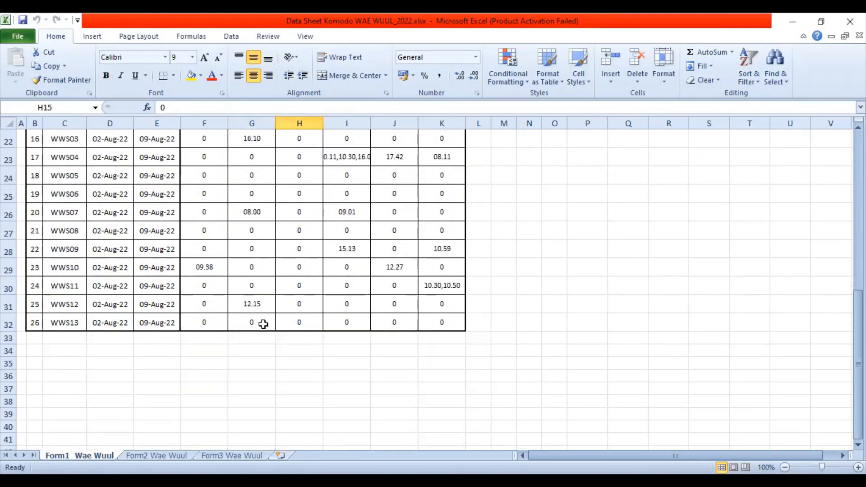
scroll(49, 329, up, 7)
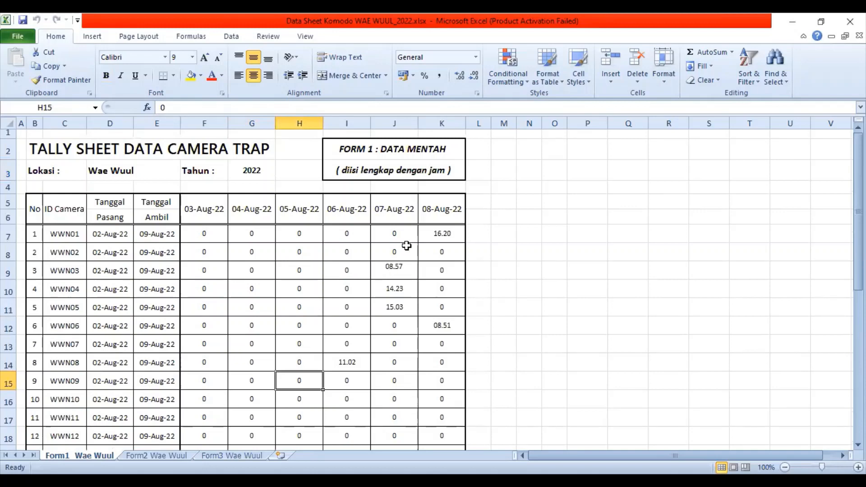
Examine the recorded detection times cell by cell in Form 1, from camera WWN01 down to WWS13.
click(444, 233)
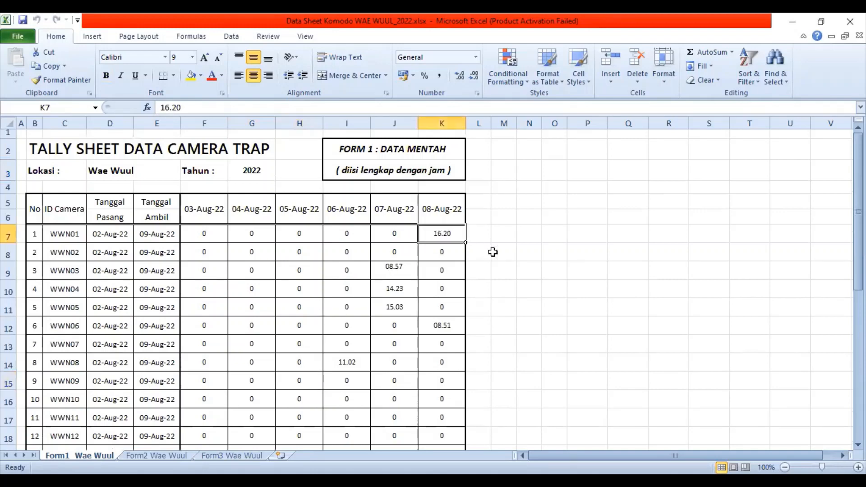
key(Left)
key(Right)
key(Down)
key(Up)
key(Down)
key(Down)
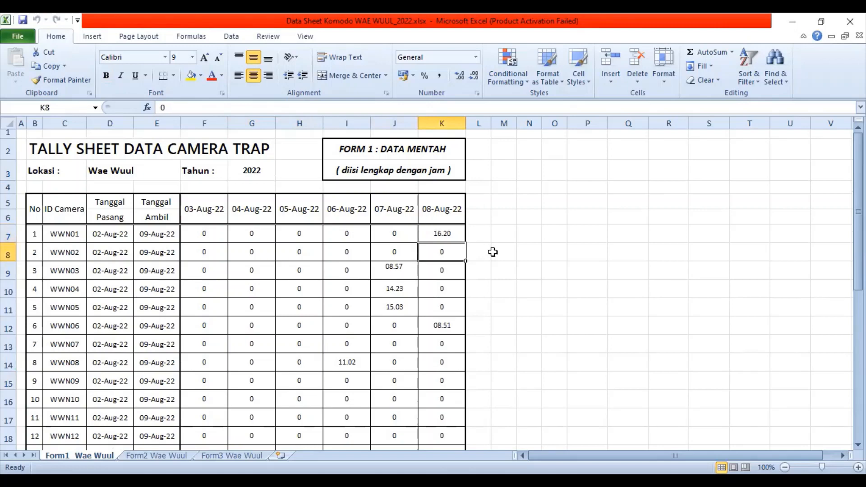
key(Left)
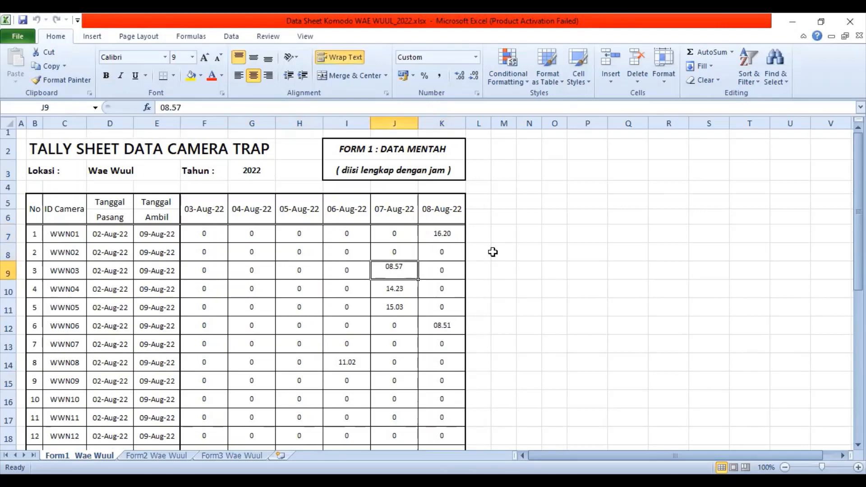
key(Down)
key(Down)
key(Down)
key(Down)
key(Down)
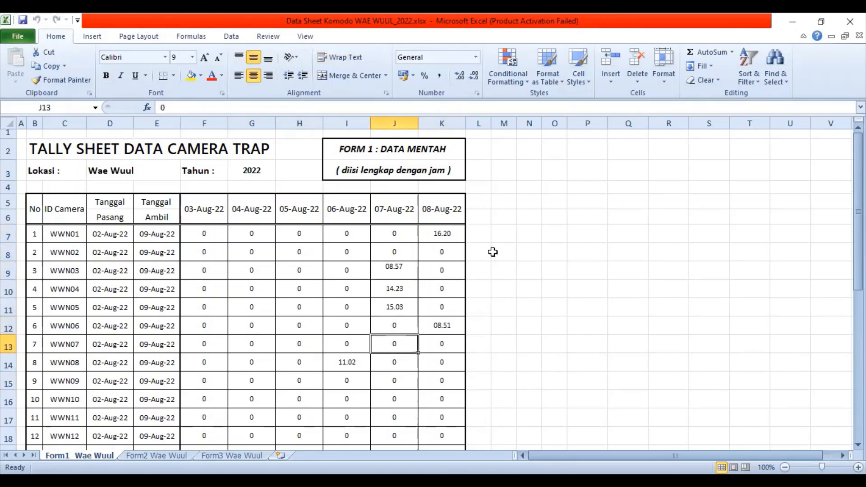
key(Left)
key(Down)
key(Down)
key(Down)
key(Down)
key(Down)
key(Down)
key(Down)
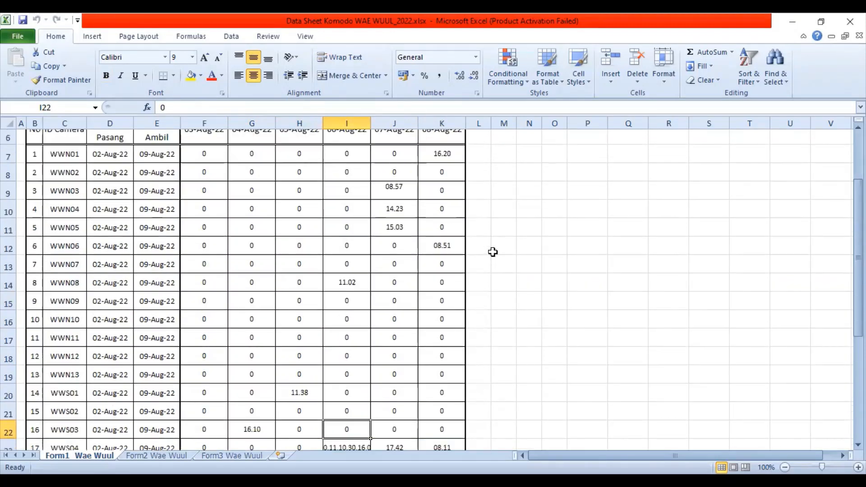
key(Left)
key(Down)
key(Left)
key(Down)
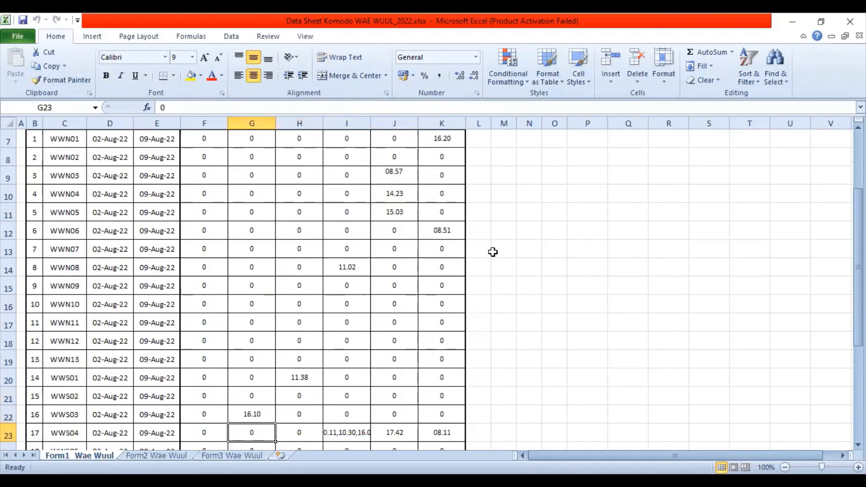
key(Down)
key(Down)
key(Up)
key(Up)
key(Right)
key(Right)
key(Down)
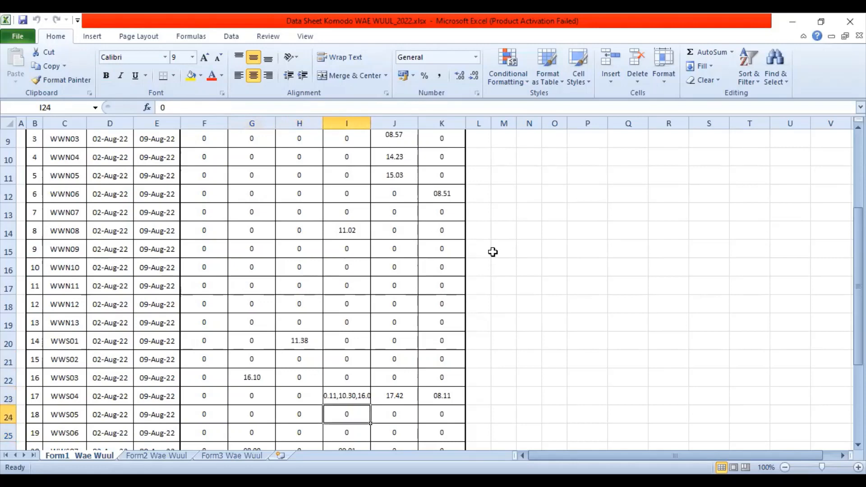
key(Down)
key(Down)
key(Down)
key(Down)
key(Down)
key(Down)
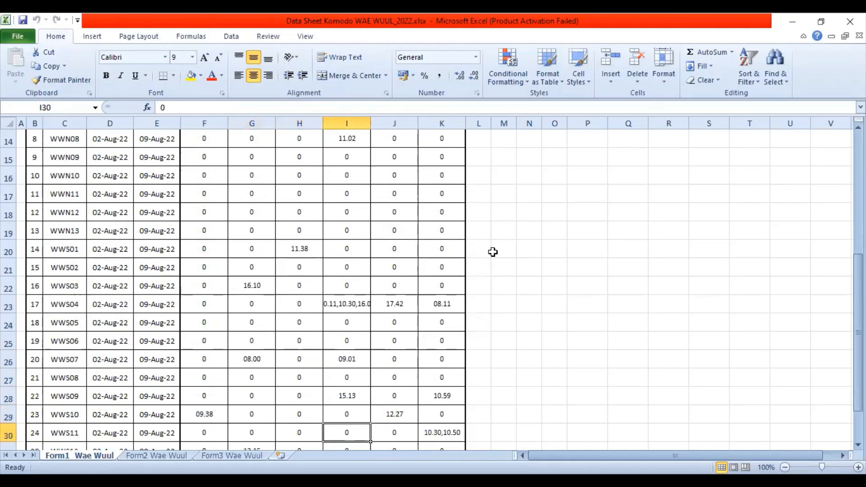
key(Left)
key(Up)
key(Right)
key(Down)
key(Right)
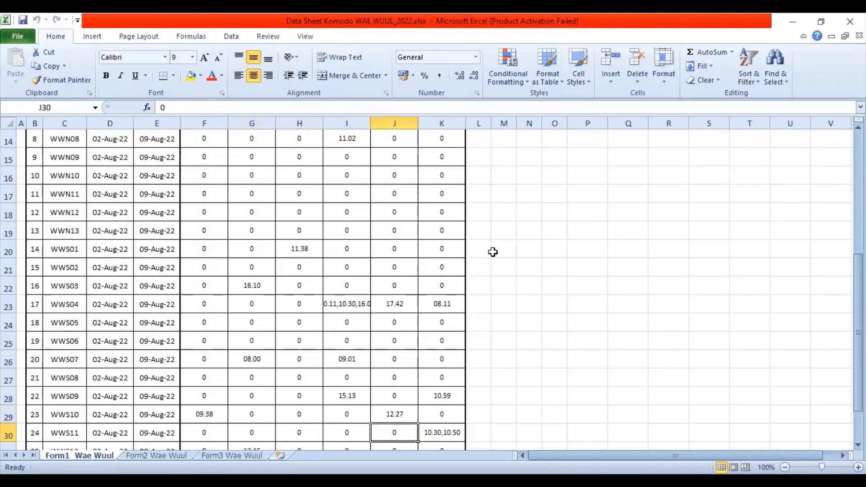
key(Down)
key(Down)
key(Down)
key(Left)
key(Left)
key(Left)
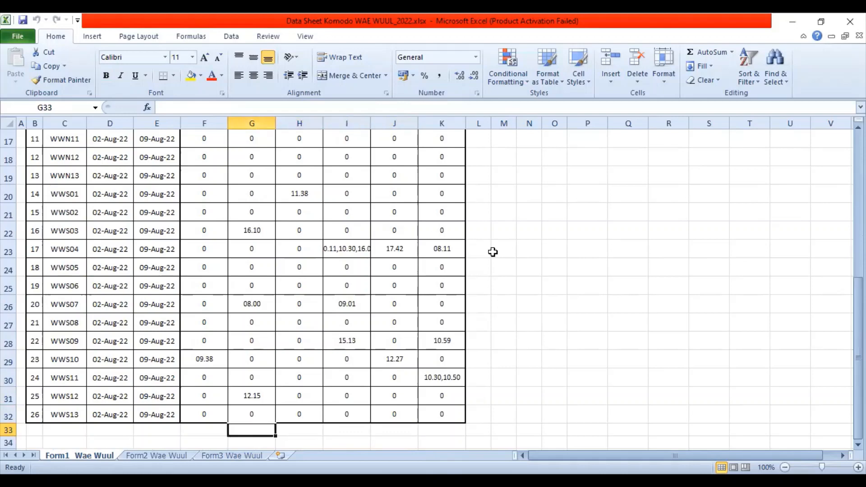
Trace the 04-Aug-22 detections in Form 1 from the last cameras back up to the date header.
key(Left)
key(Up)
key(Up)
key(Right)
key(Up)
key(Up)
key(Up)
key(Up)
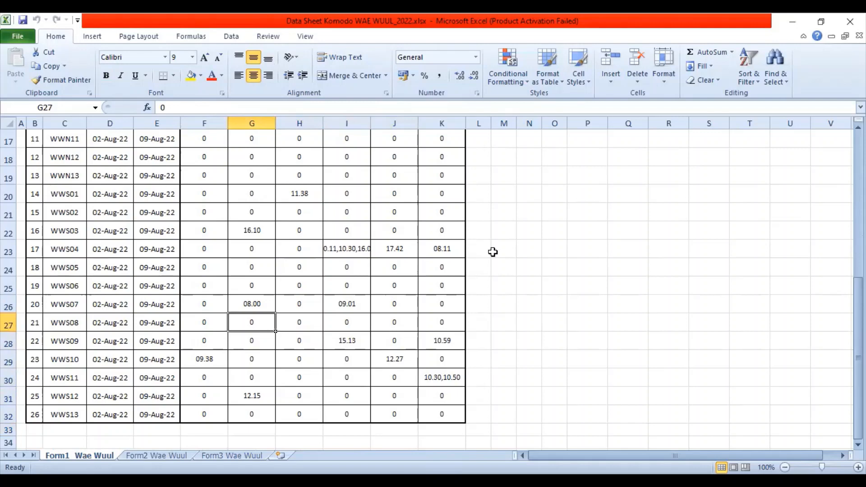
key(Up)
key(Up)
key(Up)
key(Up)
key(Up)
key(Up)
key(Up)
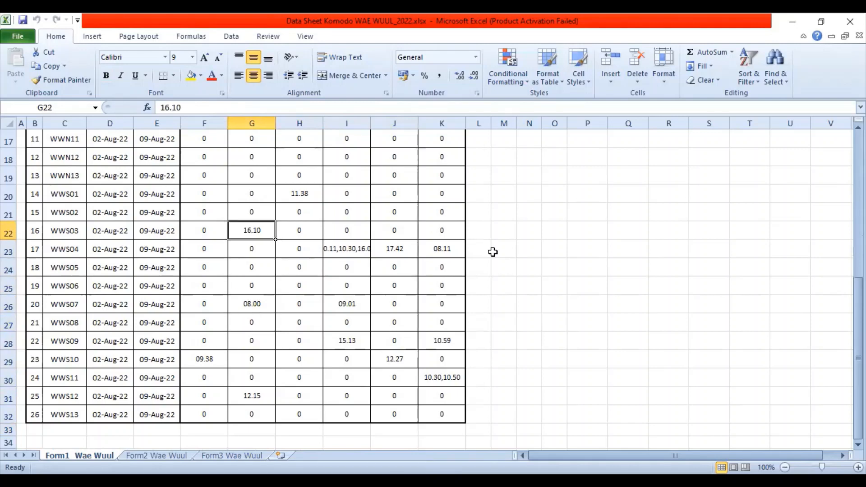
key(Up)
key(Up)
key(Up)
key(Up)
key(Up)
key(Up)
key(Up)
key(Up)
key(Up)
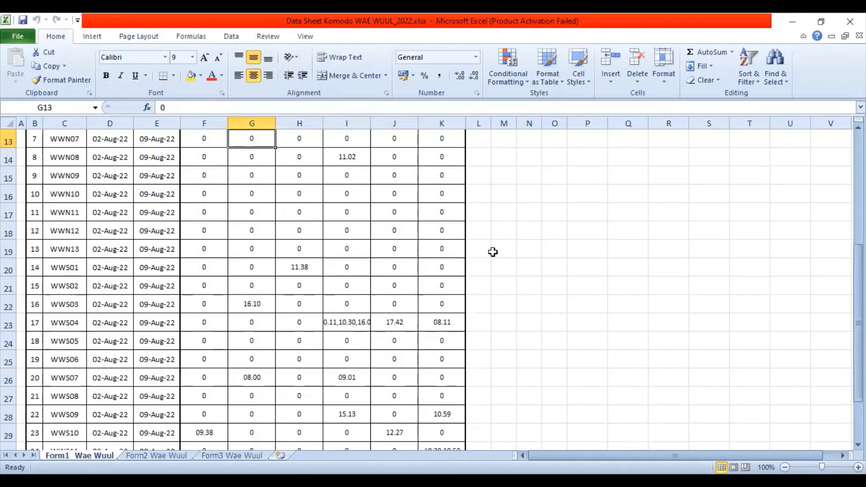
key(Up)
key(Up)
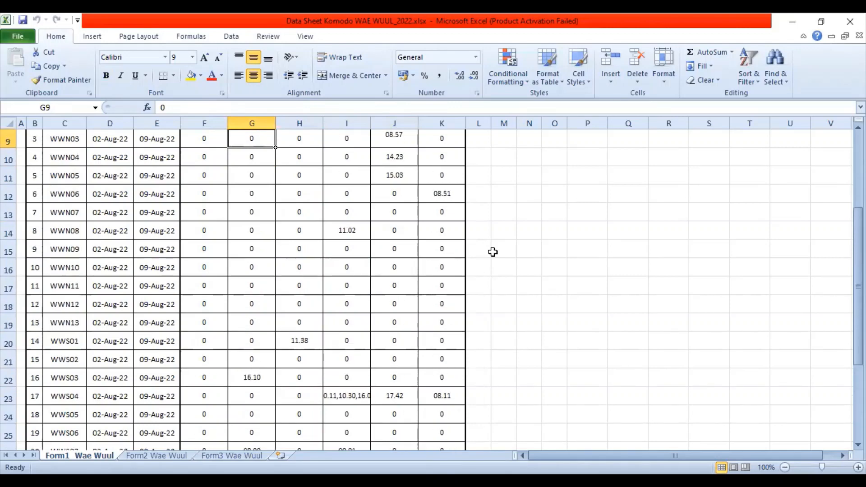
key(Up)
key(Up)
key(Up)
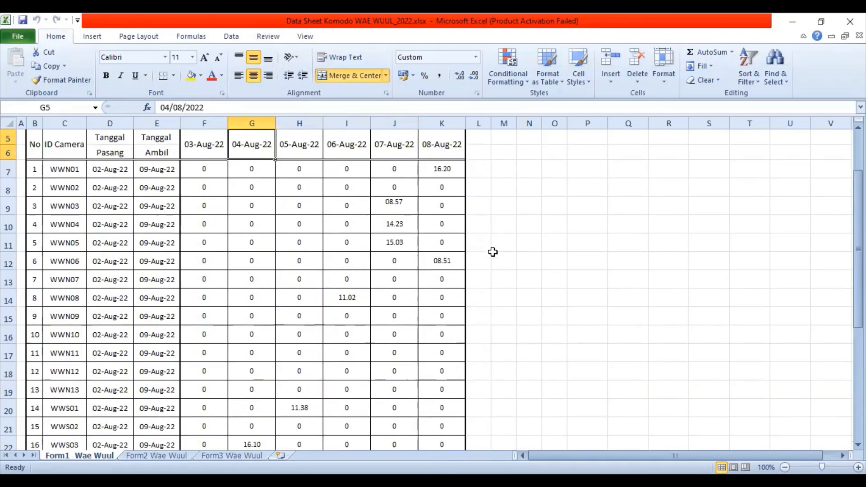
key(Down)
key(Down)
key(Down)
key(Down)
key(Down)
key(Down)
key(Down)
key(Down)
key(Down)
key(Down)
key(Down)
key(Down)
key(Down)
key(Down)
key(Down)
key(Down)
key(Down)
key(Down)
key(Down)
key(Down)
key(Down)
key(Down)
key(Down)
key(Down)
key(Down)
key(Down)
key(Down)
key(Down)
key(Down)
key(Down)
key(Down)
key(Down)
key(Down)
key(Down)
key(Down)
key(Down)
key(Up)
key(Up)
key(Up)
key(Up)
key(Up)
key(Up)
key(Up)
key(Up)
key(Up)
key(Up)
key(Up)
key(Up)
key(Up)
key(Up)
key(Up)
key(Up)
key(Up)
key(Up)
key(Up)
key(Up)
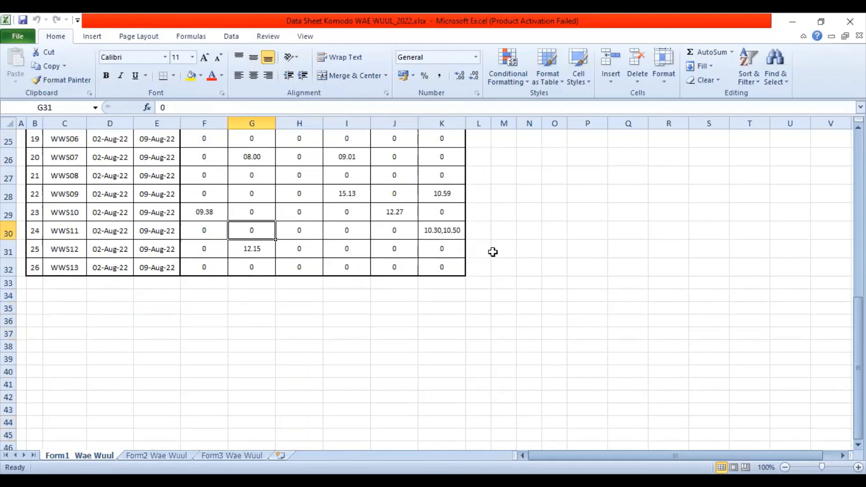
key(Up)
key(Up)
key(Up)
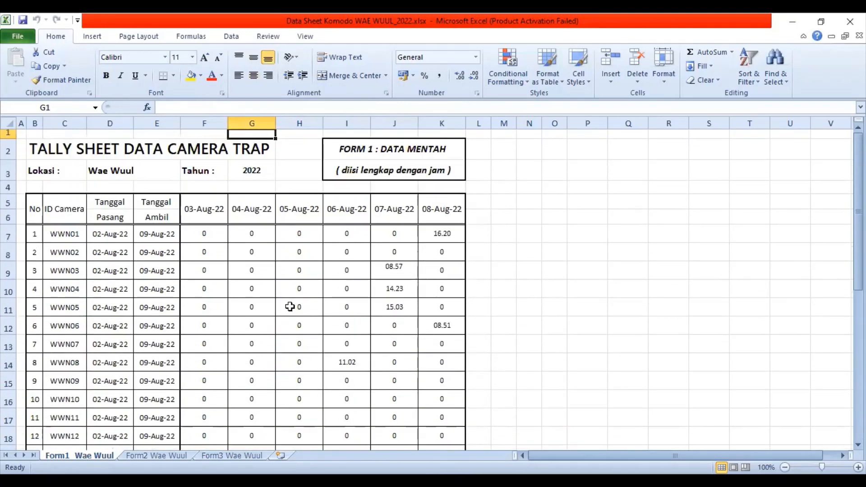
scroll(200, 390, down, 1)
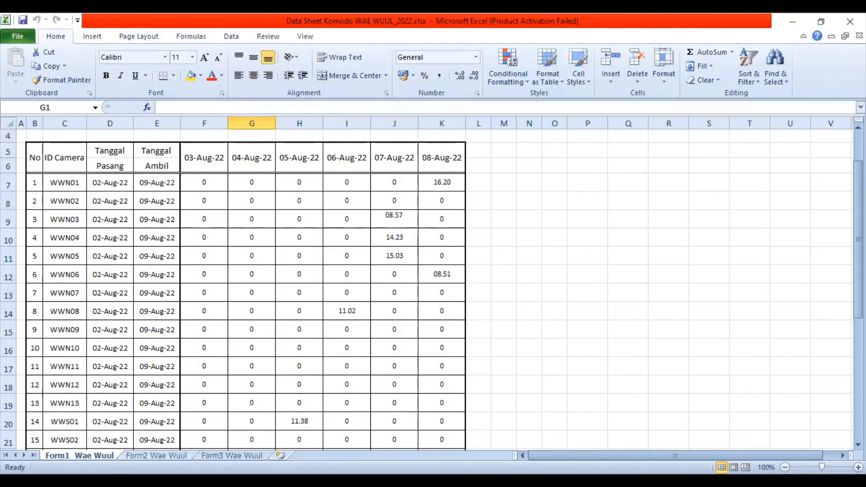
Open the Form2 Wae Wuul sheet and review the coded individual estimates and the age-class summary below them.
click(156, 455)
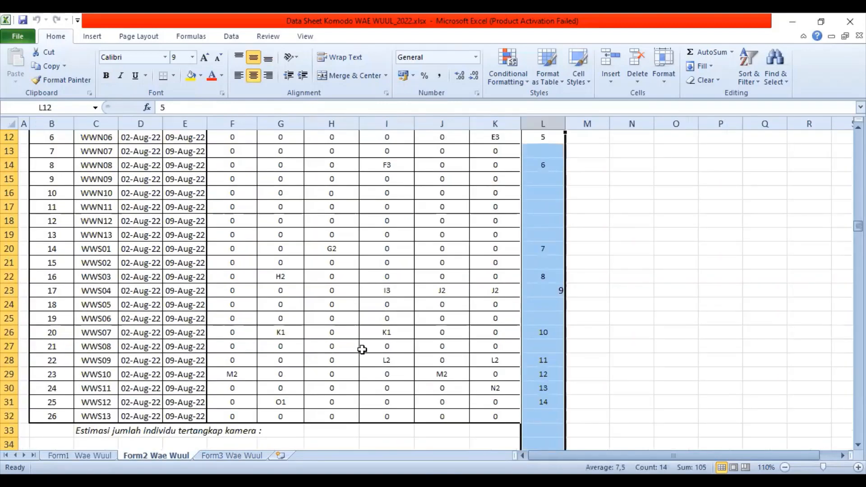
scroll(362, 350, up, 4)
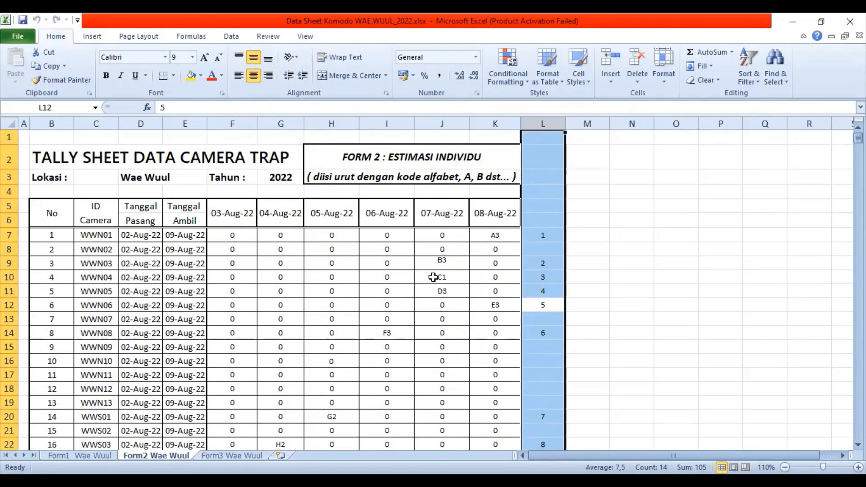
scroll(433, 277, down, 6)
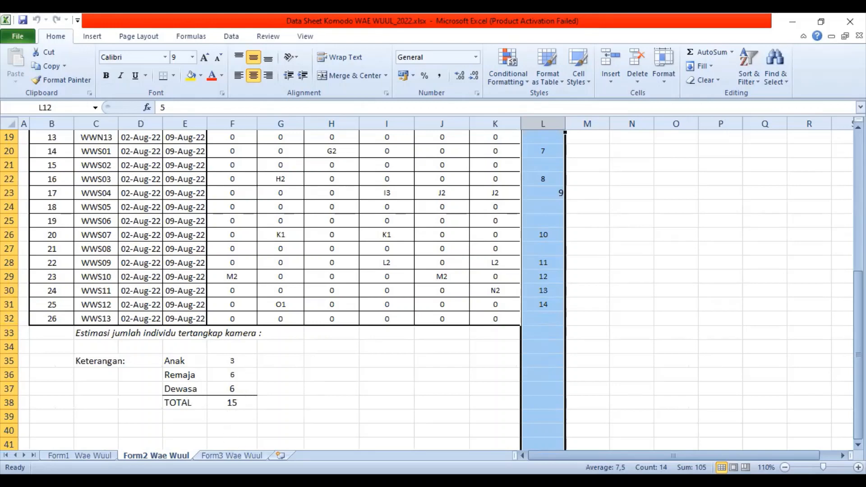
Open the Form3 Wae Wuul sheet and review the 0/1 komodo occupancy data for all cameras.
click(232, 456)
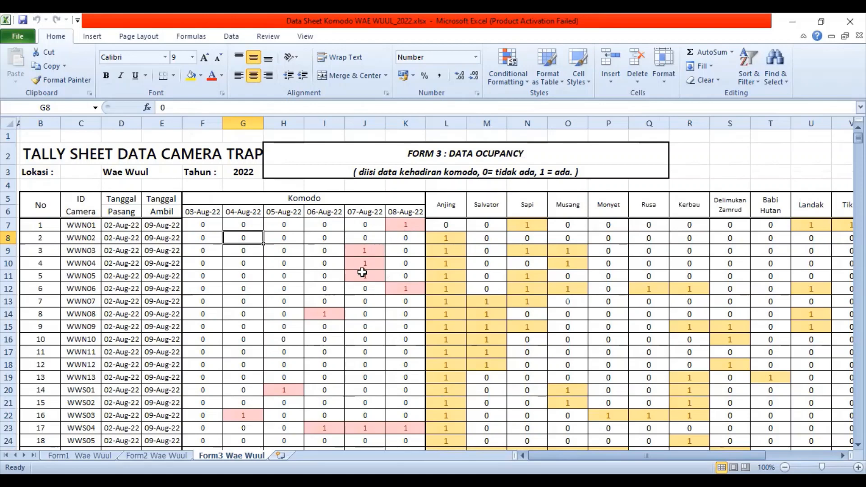
scroll(339, 323, down, 2)
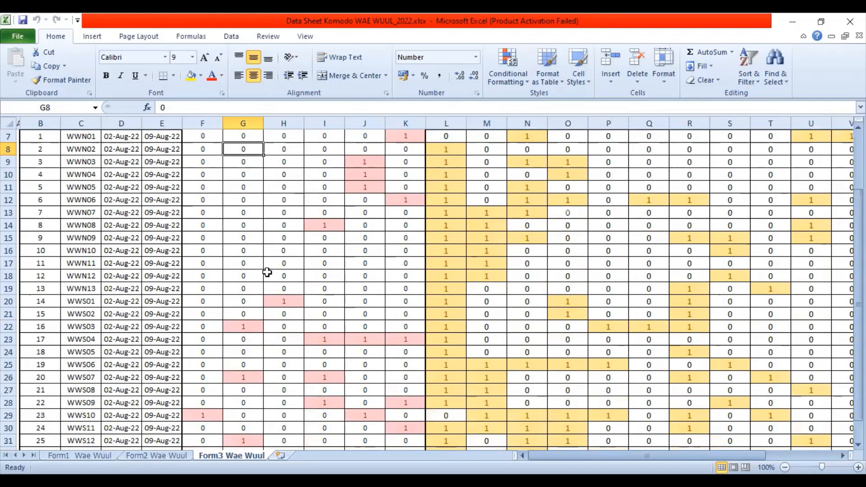
scroll(254, 325, down, 1)
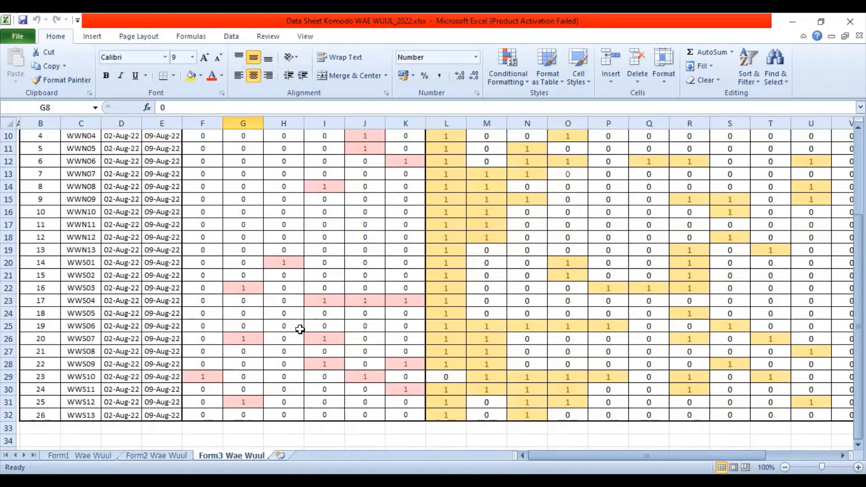
scroll(272, 369, up, 3)
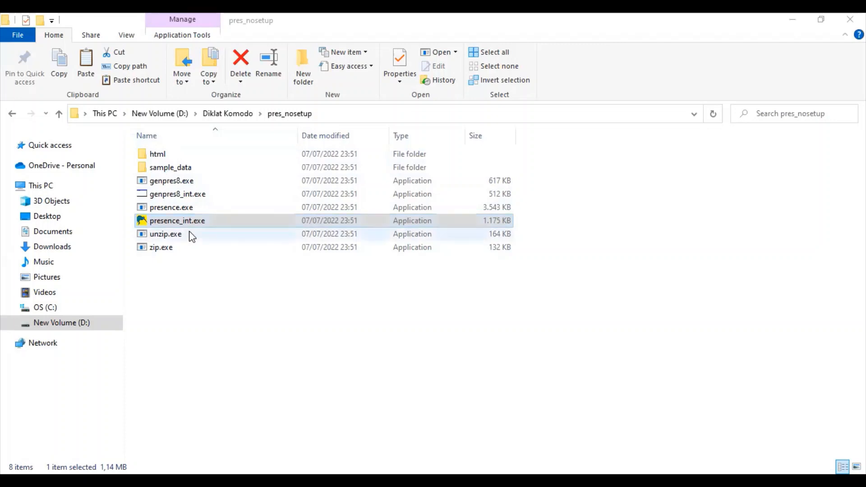
Launch presence_int.exe from the pres_nosetup folder and start a new project with its input data form open.
double_click(152, 221)
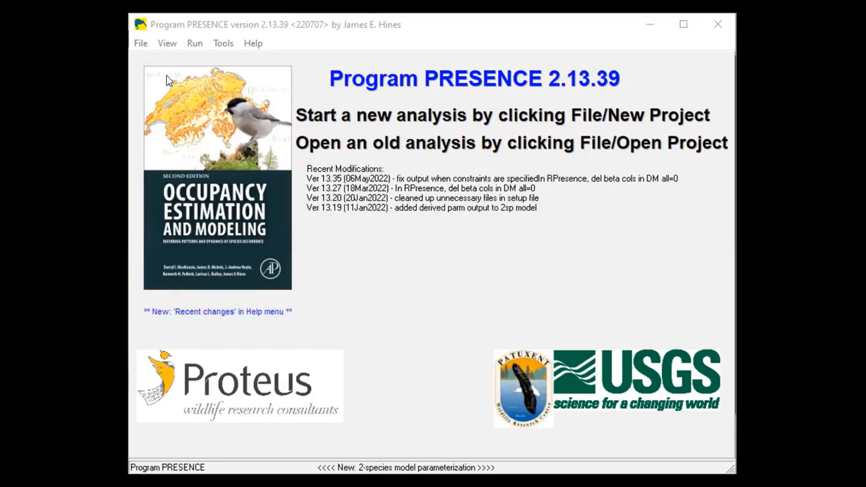
click(140, 45)
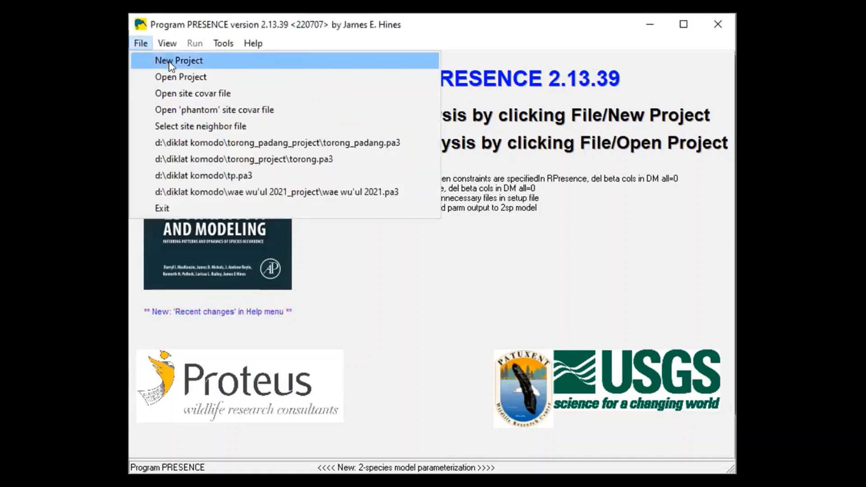
click(169, 61)
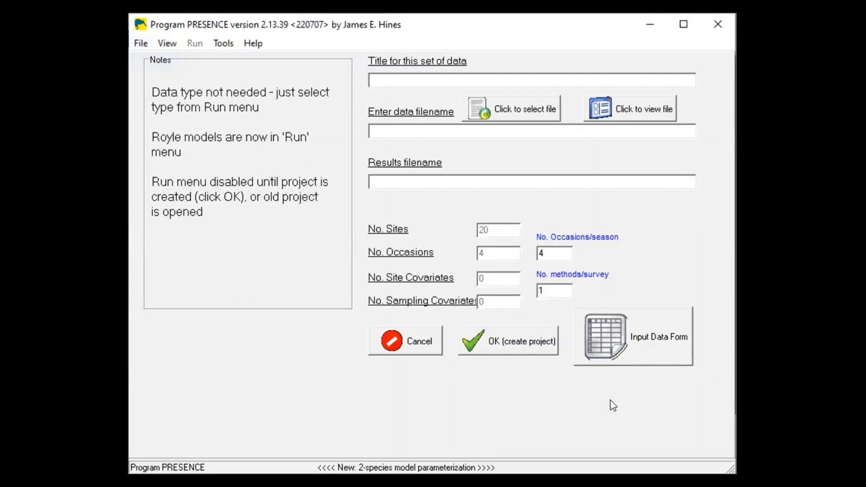
click(640, 344)
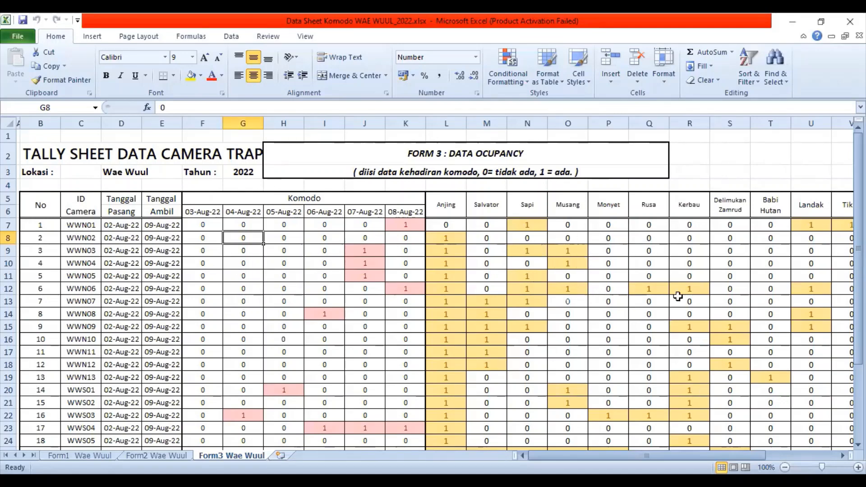
Copy the komodo 0/1 data for all cameras from 03-Aug-22 to 08-Aug-22 (F7:K32) in the Form3 Wae Wuul sheet in Excel.
scroll(434, 288, right, 4)
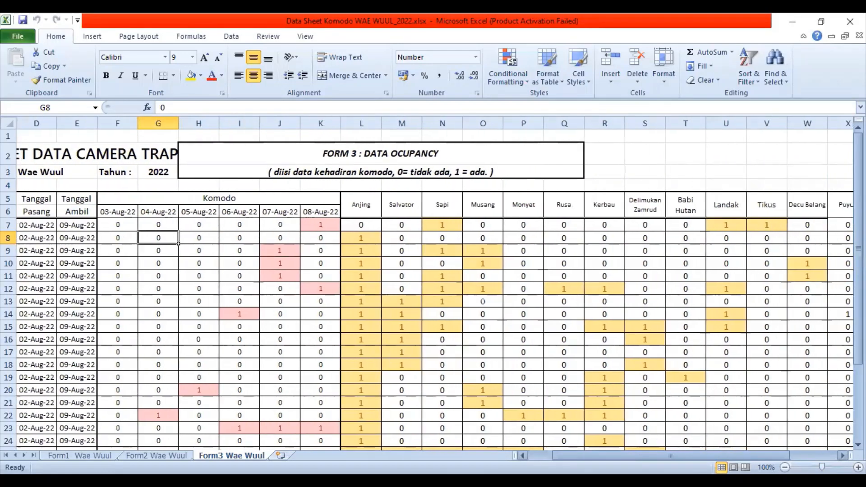
scroll(225, 289, left, 4)
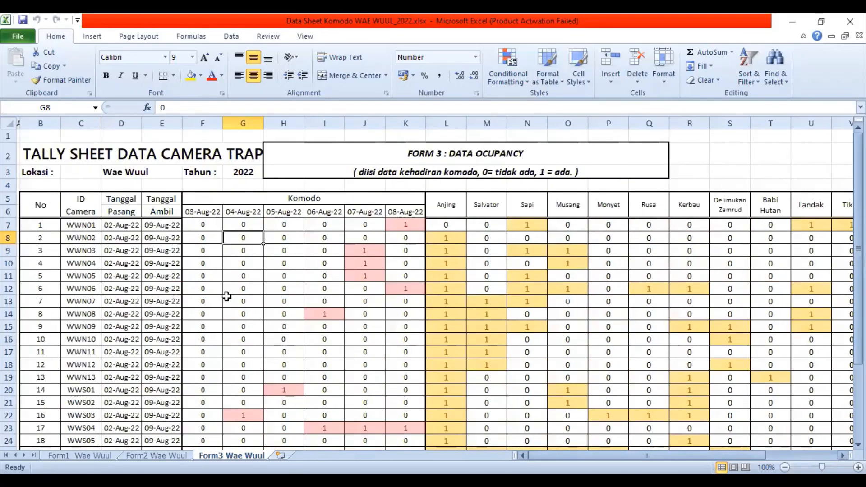
scroll(305, 341, down, 4)
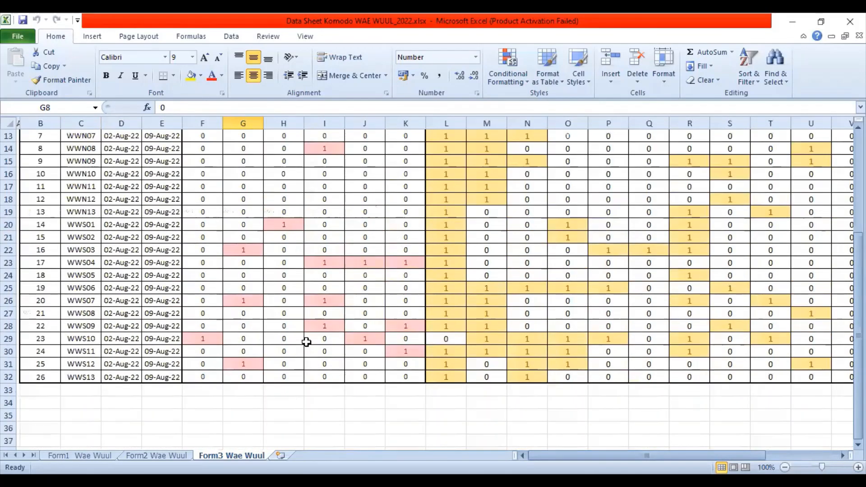
scroll(280, 328, up, 4)
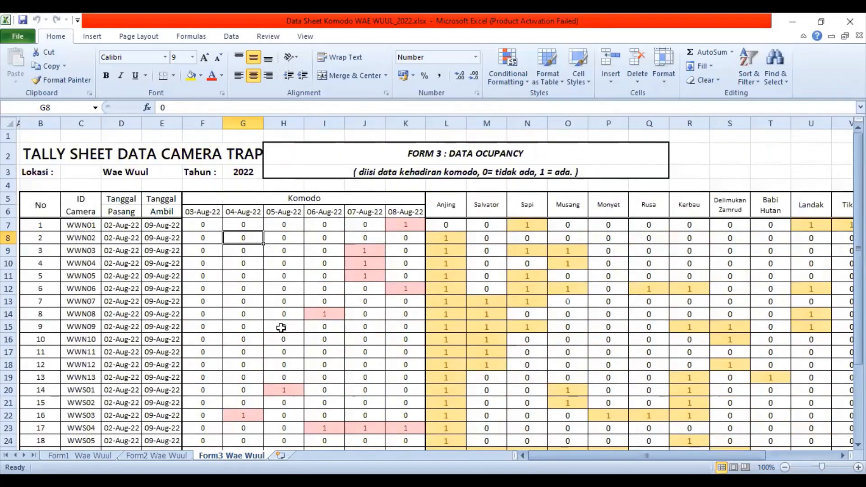
click(203, 227)
key(shift+Right)
key(shift+Right)
key(shift+Right)
key(shift+Right)
key(shift+Right)
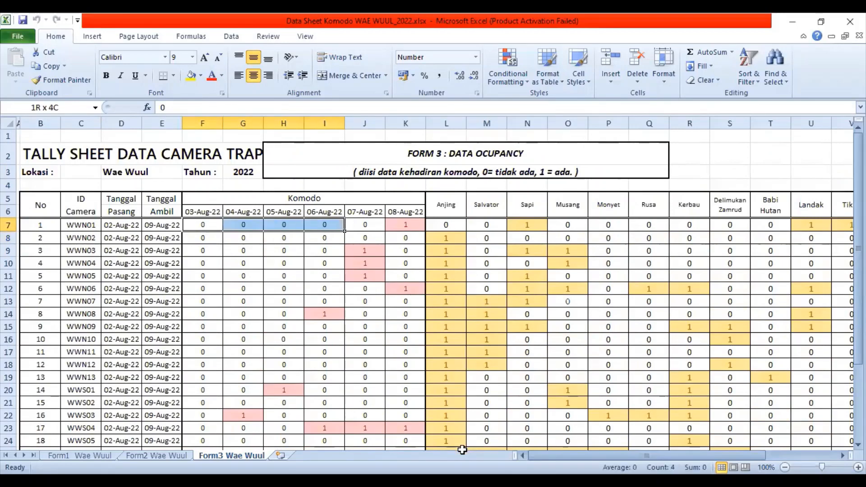
key(shift+Down)
key(shift+Down)
key(shift+Down)
key(shift+Down)
key(shift+Down)
key(shift+Down)
key(shift+Down)
key(shift+Down)
key(shift+Down)
key(shift+Down)
key(shift+Down)
key(shift+Down)
key(shift+Down)
key(shift+Down)
key(shift+Down)
key(shift+Down)
key(shift+Down)
key(shift+Down)
key(shift+Down)
key(shift+Down)
key(shift+Down)
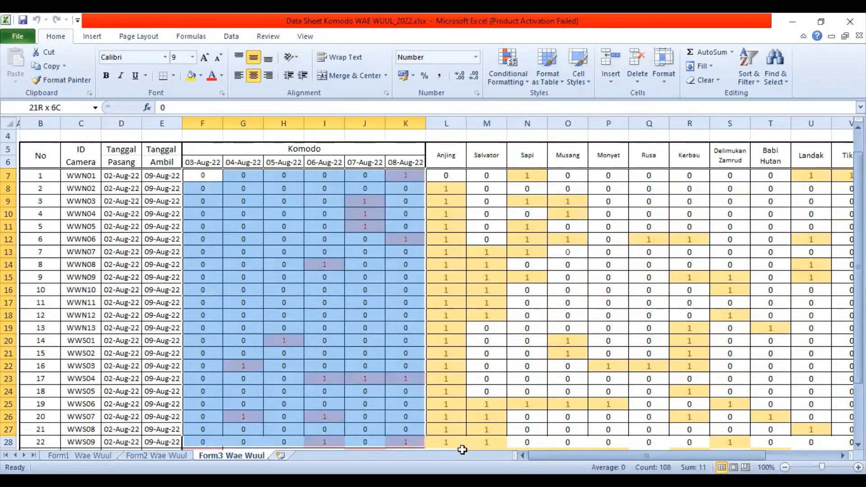
key(shift+Down)
key(shift+Down)
key(shift+Down)
key(shift+Down)
key(shift+Down)
key(shift+Down)
key(shift+Down)
key(shift+Down)
key(shift+Down)
key(shift+Down)
key(shift+Down)
key(shift+Down)
key(shift+Down)
key(shift+Down)
key(shift+Down)
key(shift+Down)
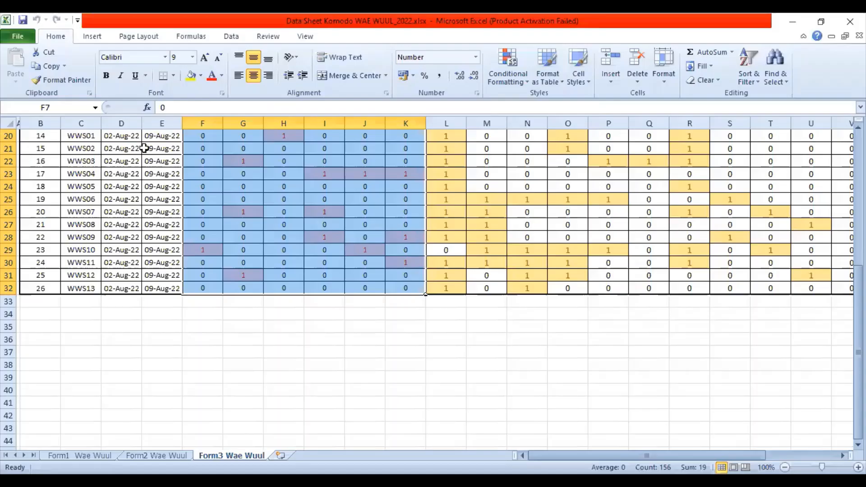
click(51, 64)
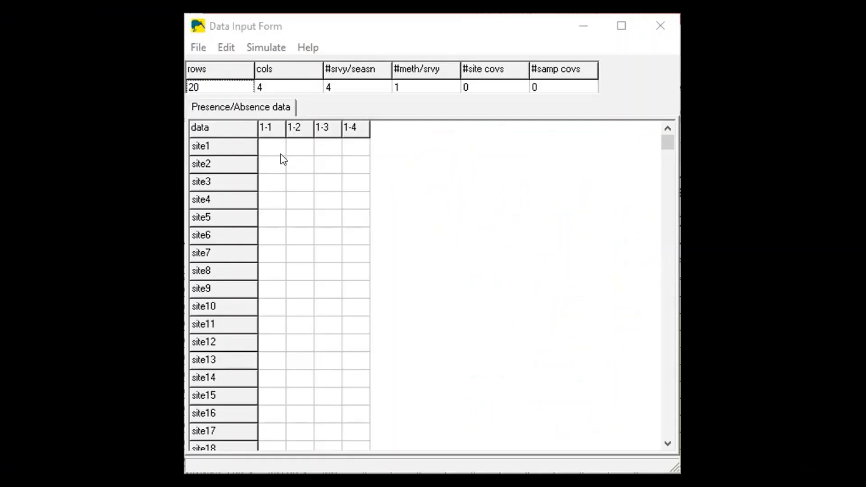
Paste the copied komodo data into the PRESENCE data input form starting at site1, survey 1-1, and check the rows down to site26.
click(270, 145)
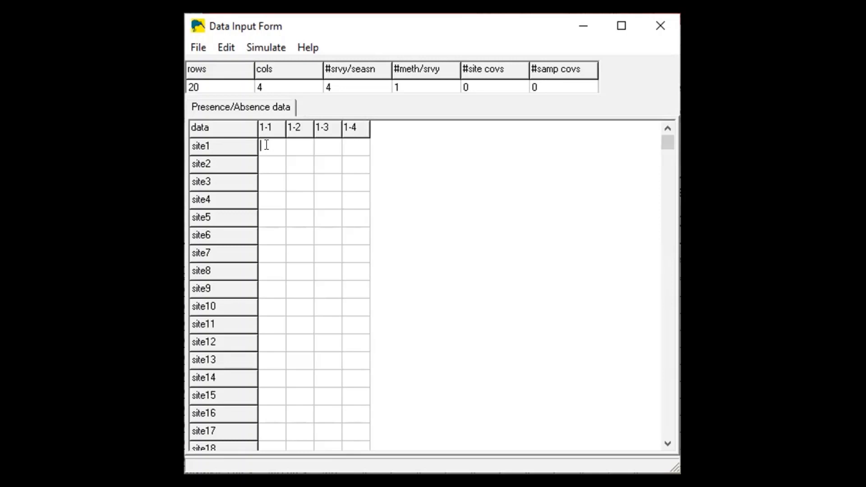
key(ctrl+v)
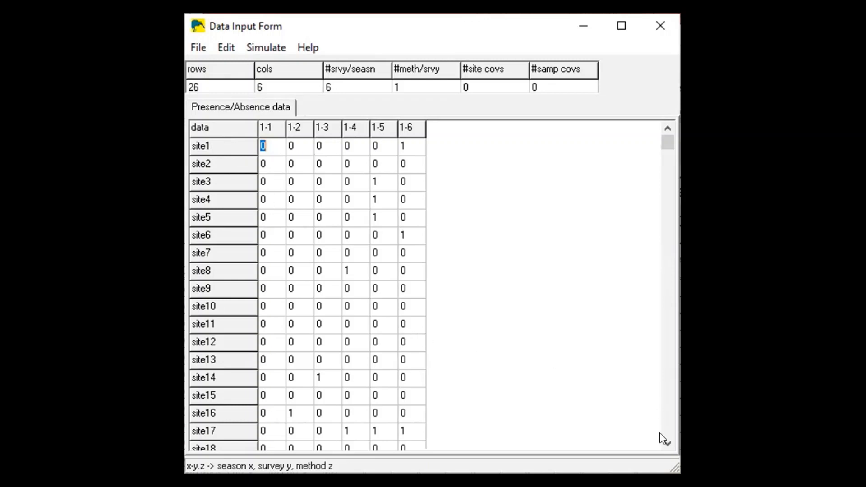
drag(667, 443, 667, 444)
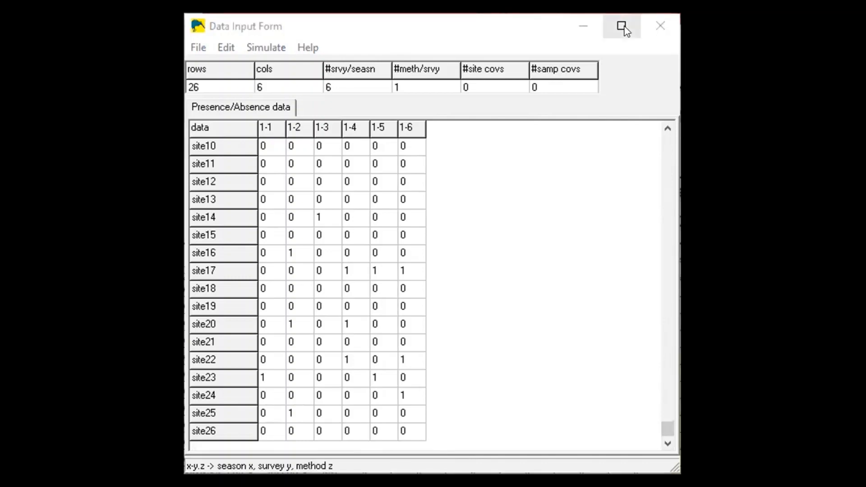
Start saving the presence/absence data as an input file with the title CA_Wae_Wuul.
click(199, 48)
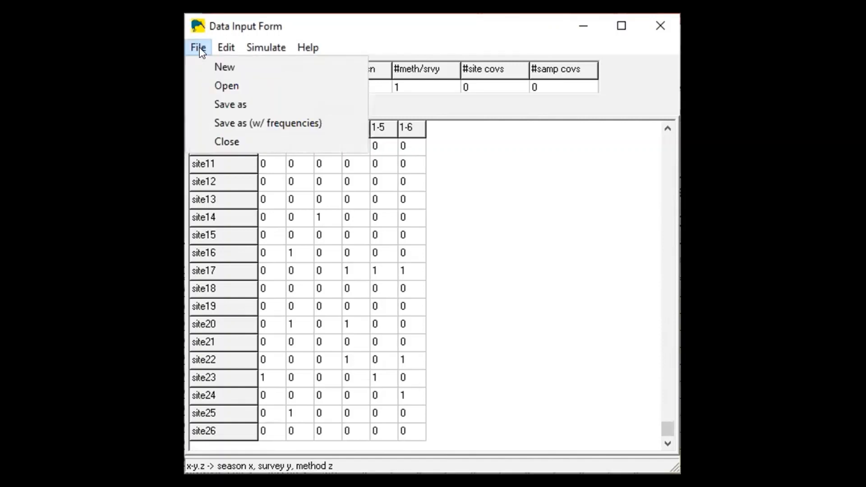
click(231, 103)
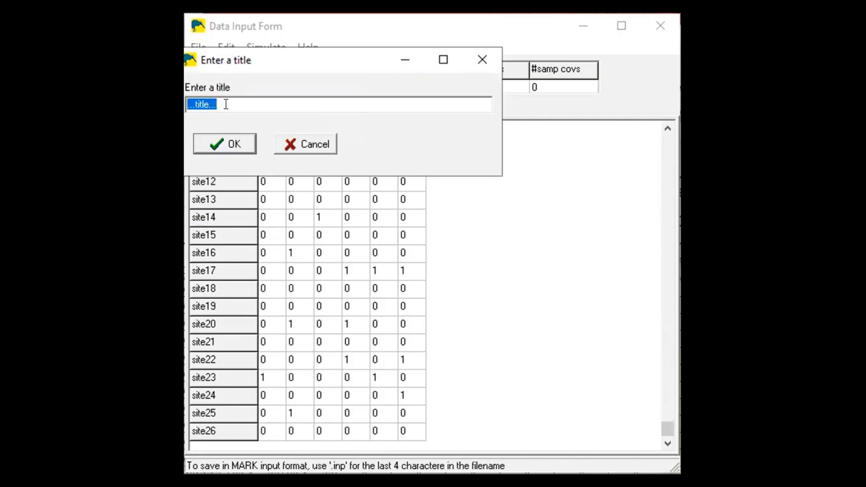
text(CA_Wae_Wuu)
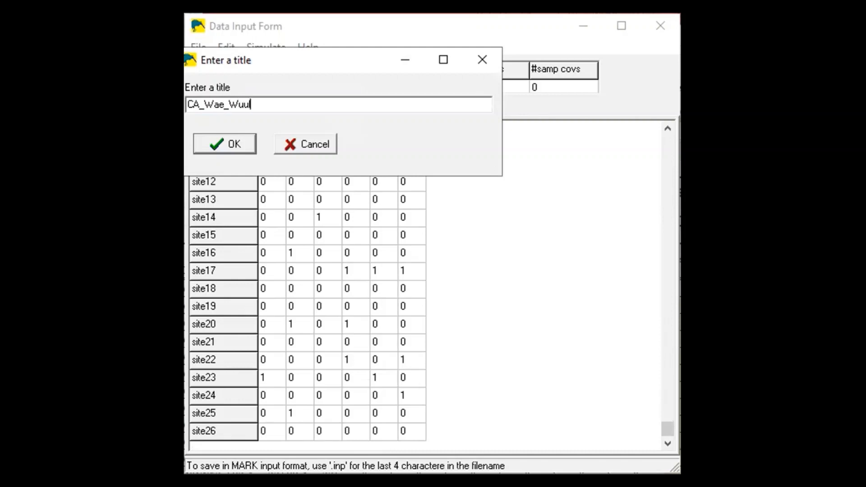
click(226, 144)
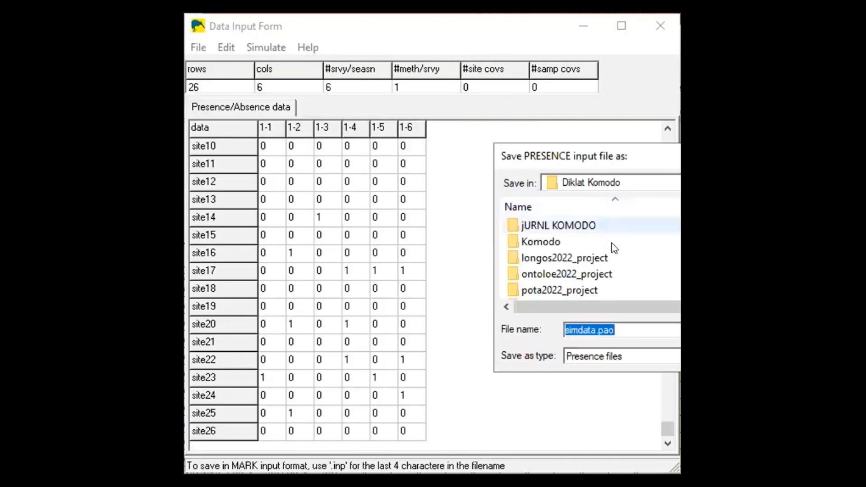
Save the input file as CA_Wae_Wuul.pao in the Diklat Komodo folder.
click(619, 324)
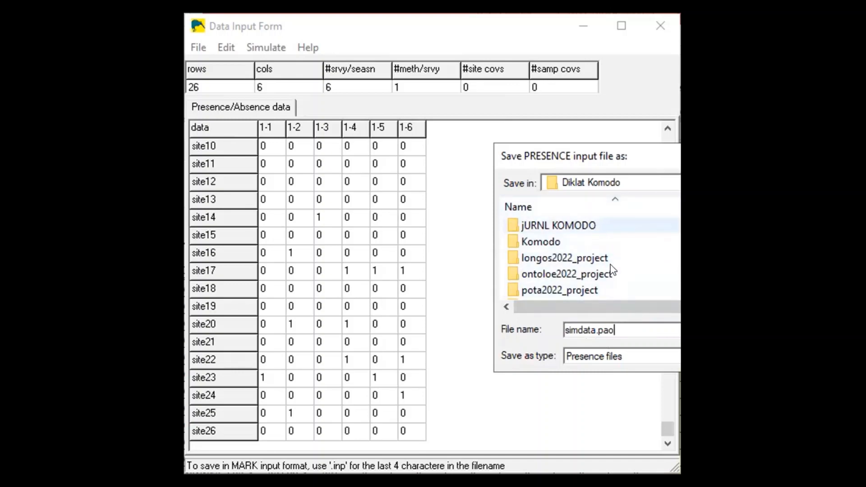
key(Left)
key(Left)
key(Left)
key(Left)
key(shift+Left)
key(shift+Left)
key(shift+Left)
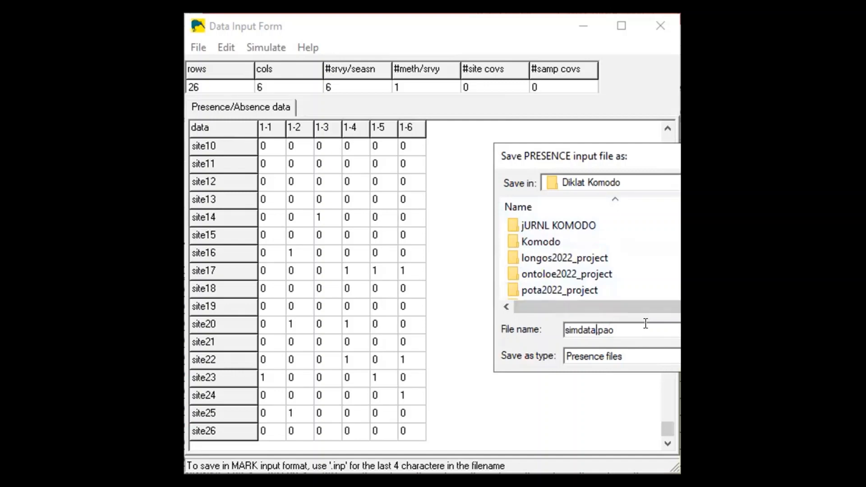
key(shift+Left)
key(shift+Left)
key(shift+Left)
key(shift+Left)
text(CA_Wa)
text(e_W)
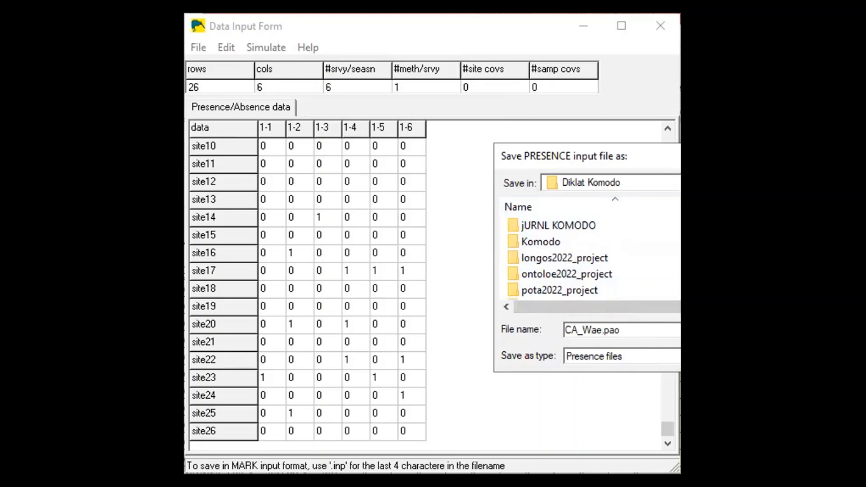
text(uul)
key(Return)
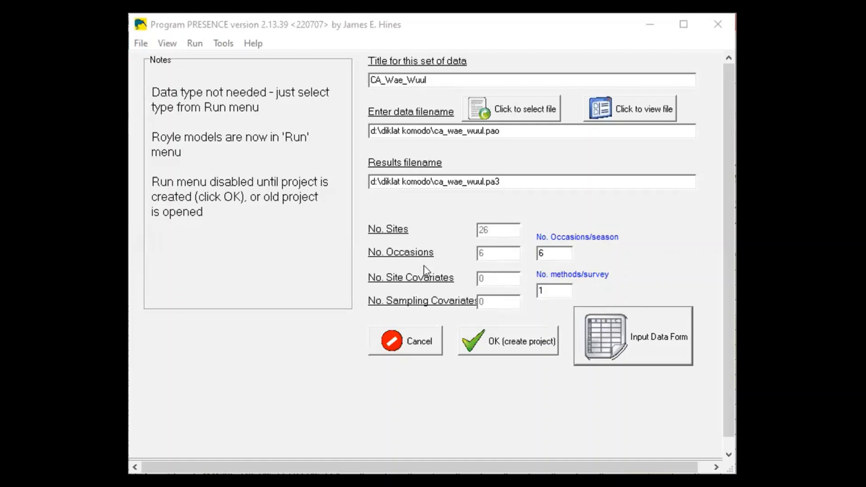
Create the CA_Wae_Wuul project and accept the new ca_wae_wuul_project folder for it.
click(488, 343)
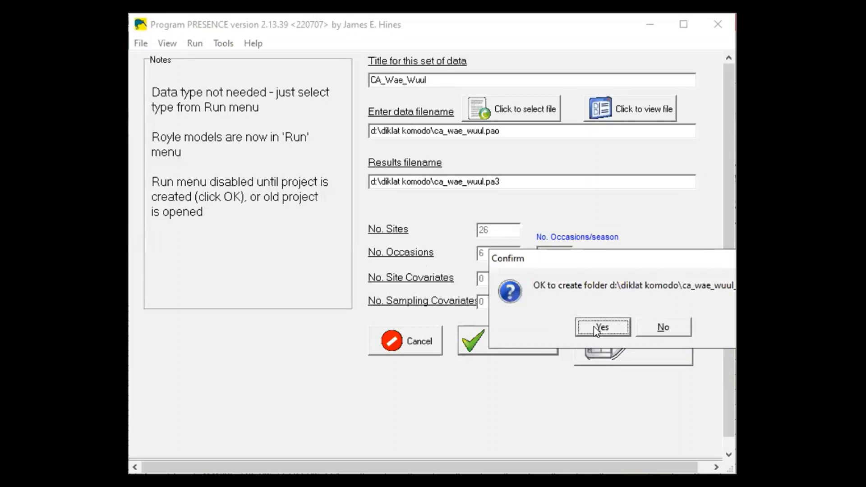
click(595, 329)
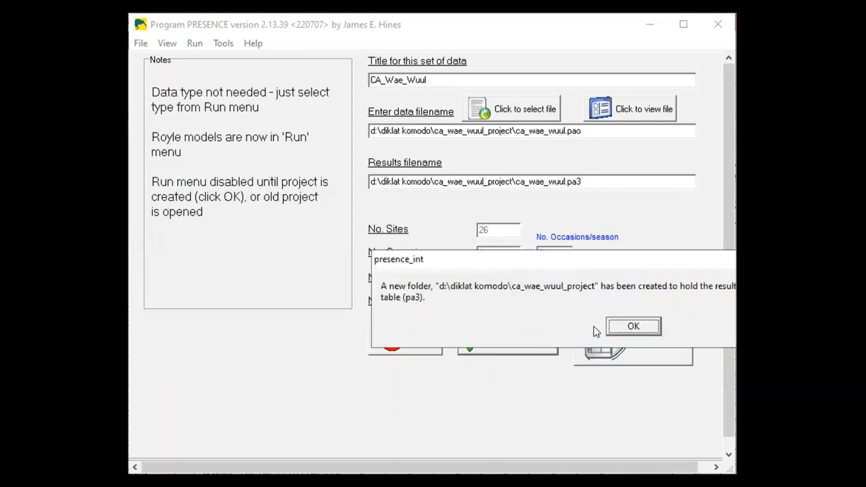
click(631, 329)
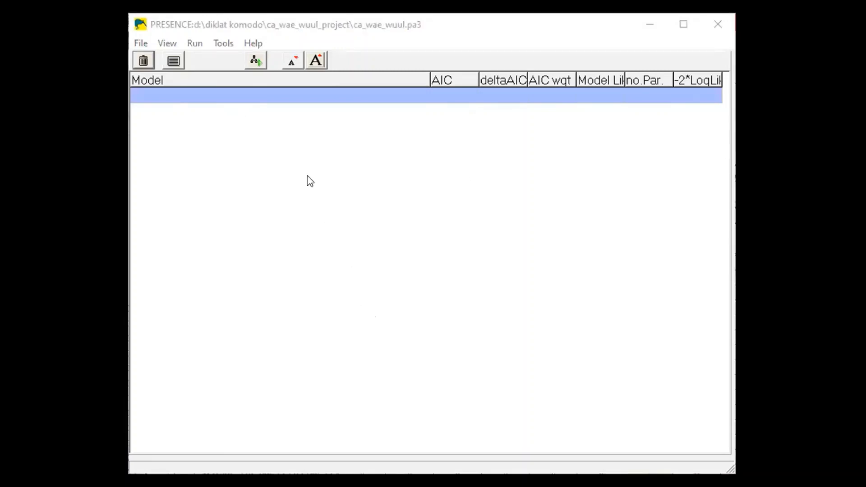
Open the run setup for a single-season Heterogeneity (Royle/Nichols) analysis.
click(194, 44)
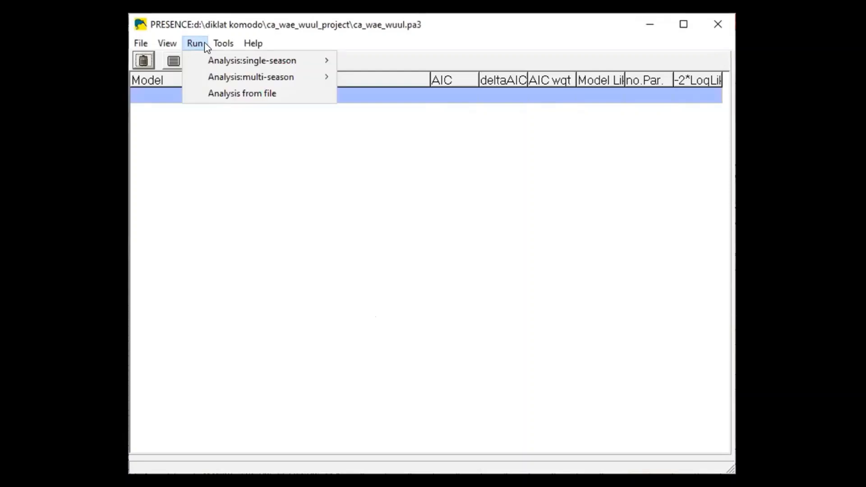
key(Right)
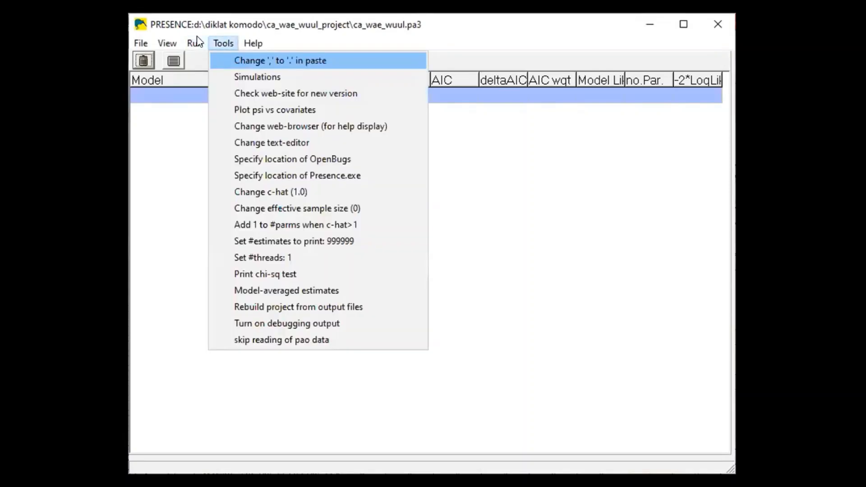
mouse_move(196, 42)
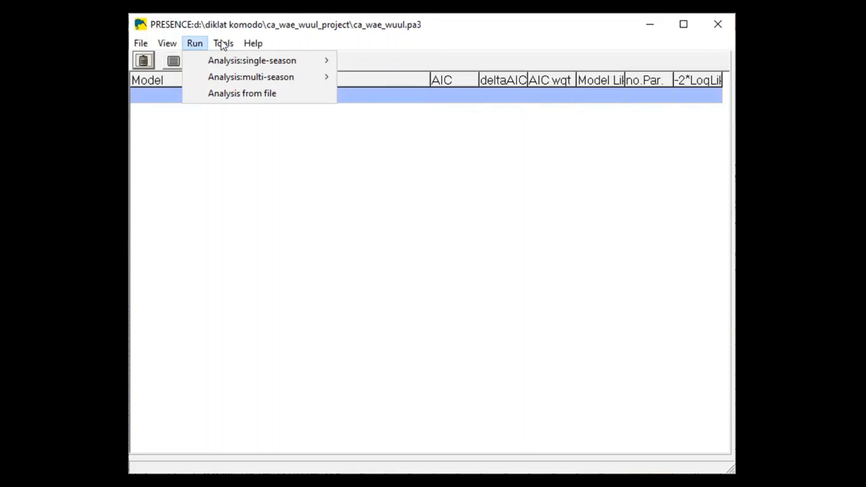
mouse_move(230, 61)
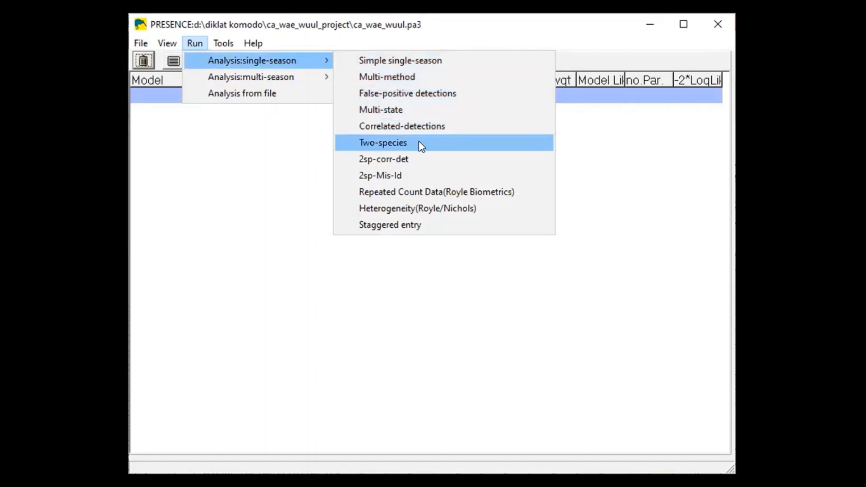
click(400, 208)
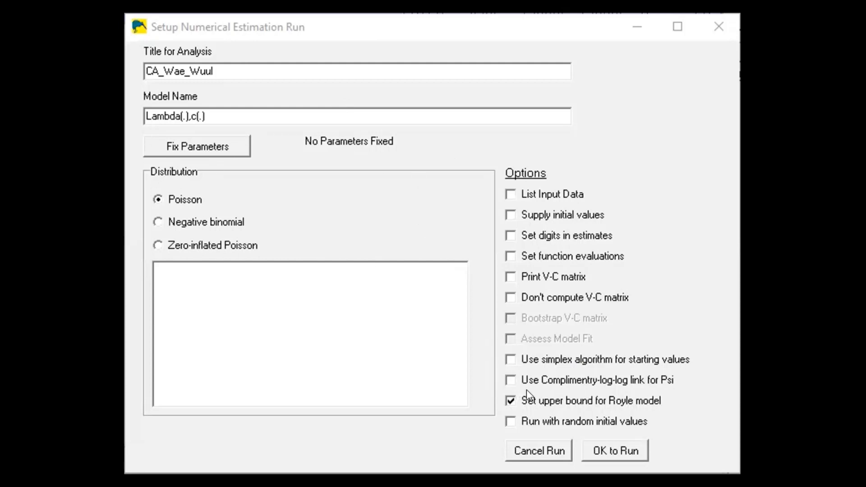
Run the Poisson Lambda(.),c(.) model with an upper limit of 200 for the Royle model and append it to the results.
click(607, 453)
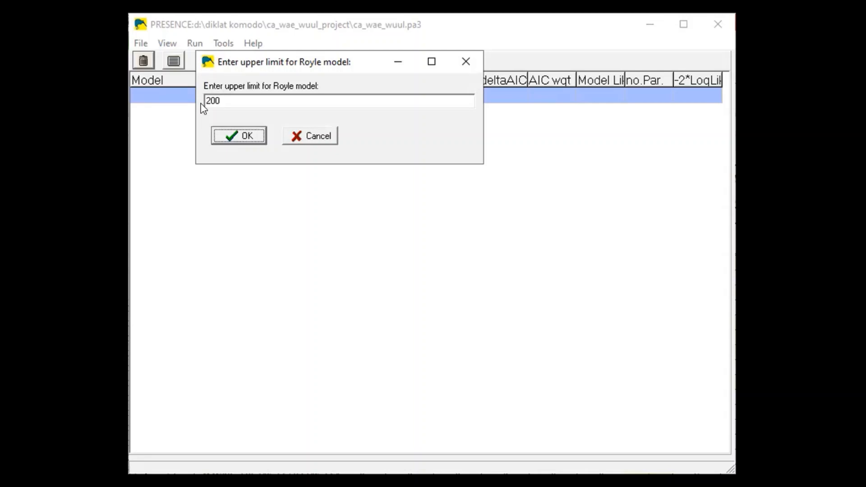
key(space)
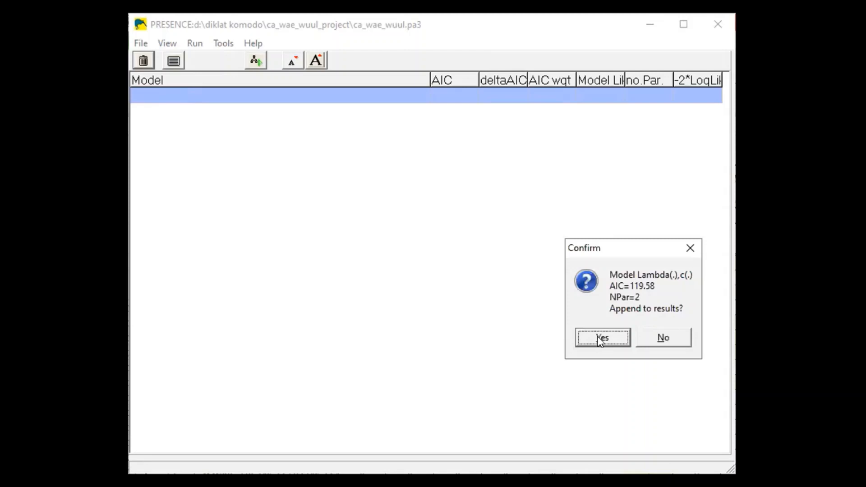
click(598, 337)
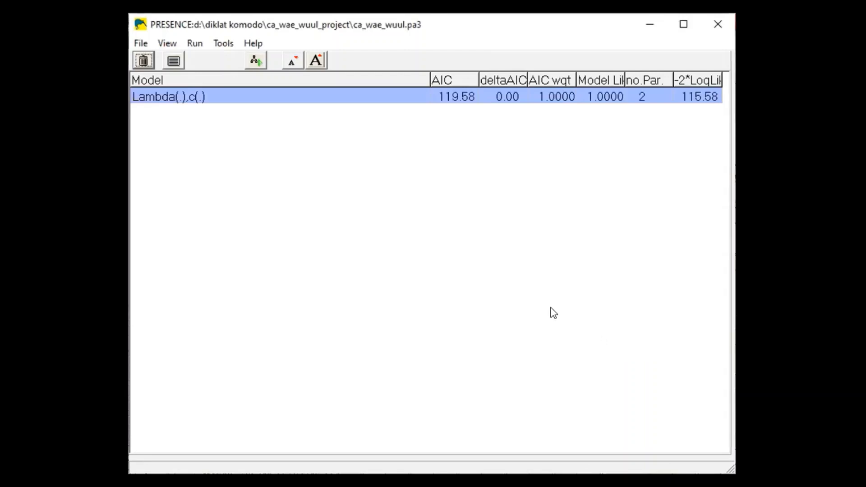
View the Lambda(.),c(.) model output and highlight the value of the naive occupancy estimate.
right_click(184, 100)
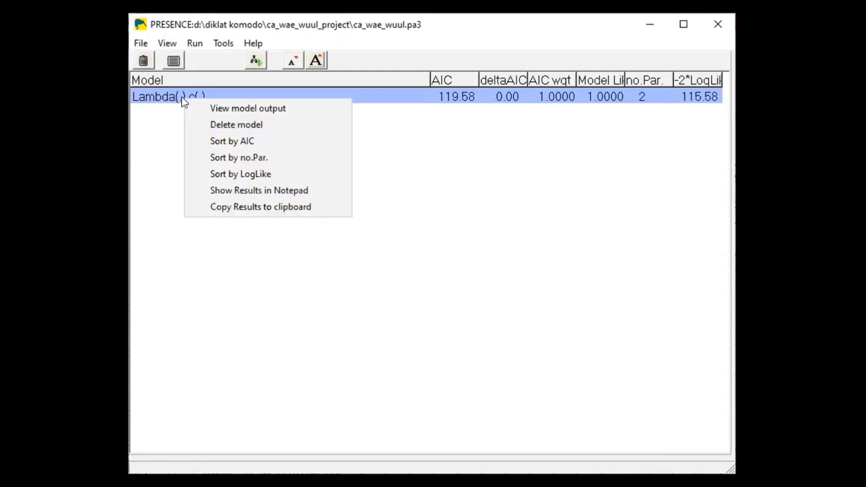
click(224, 109)
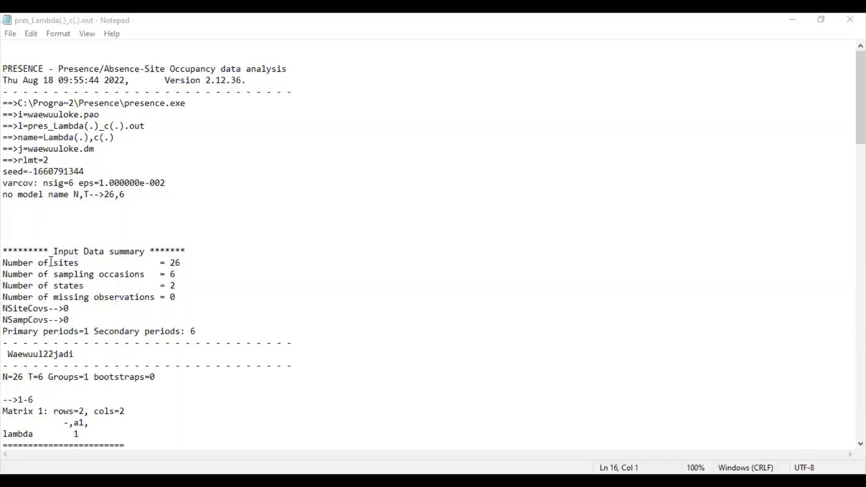
scroll(129, 272, down, 4)
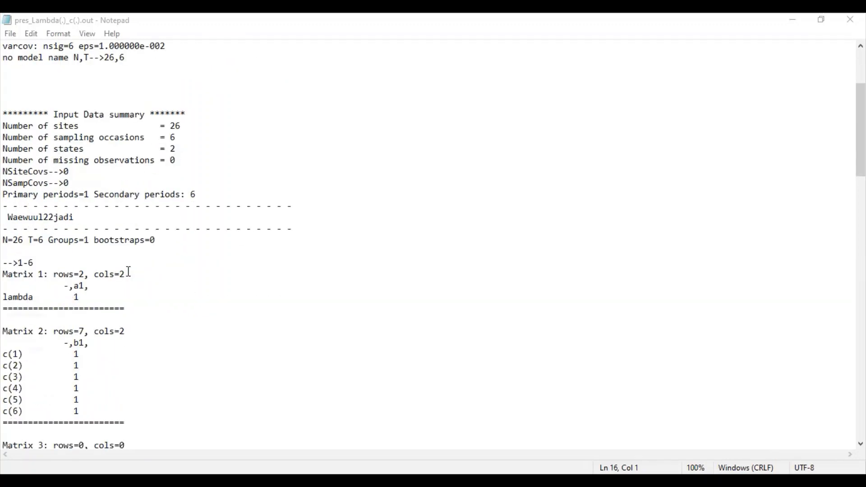
scroll(129, 271, down, 9)
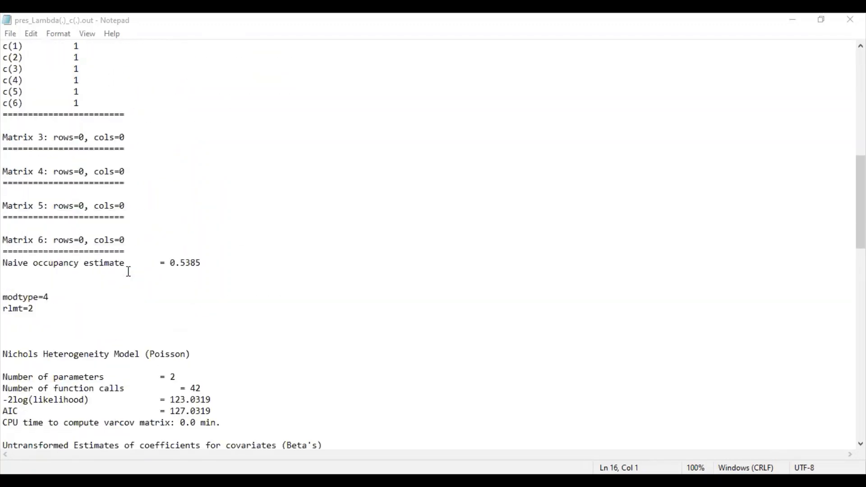
click(172, 264)
shift+click(207, 266)
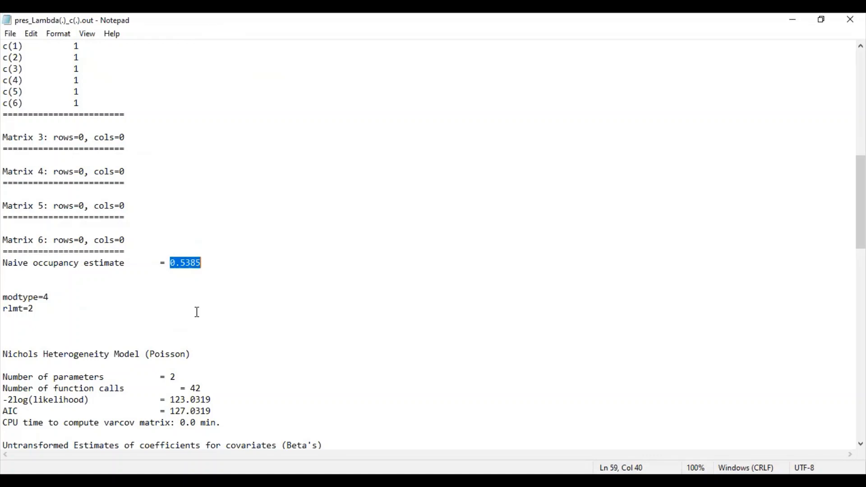
Highlight the lambda estimate for site WWN01 and its 95% confidence interval in the individual site estimates.
scroll(197, 312, down, 4)
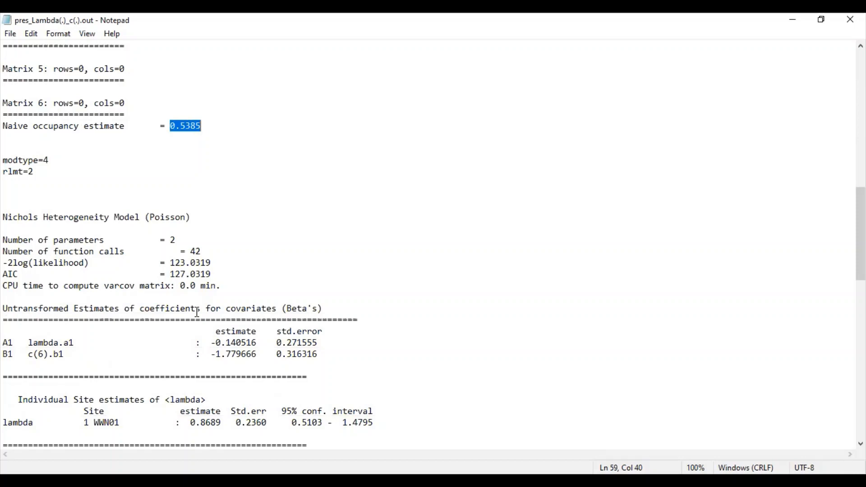
scroll(197, 312, down, 1)
scroll(198, 312, down, 2)
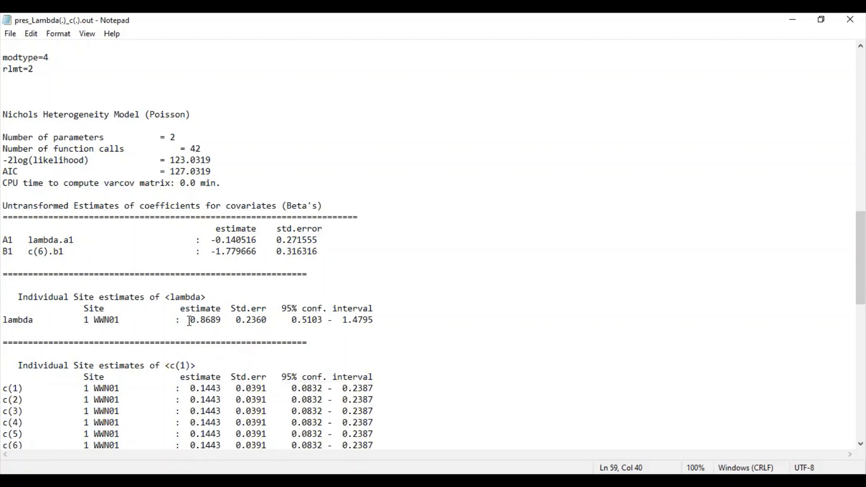
drag(188, 320, 226, 321)
click(283, 310)
drag(286, 309, 374, 324)
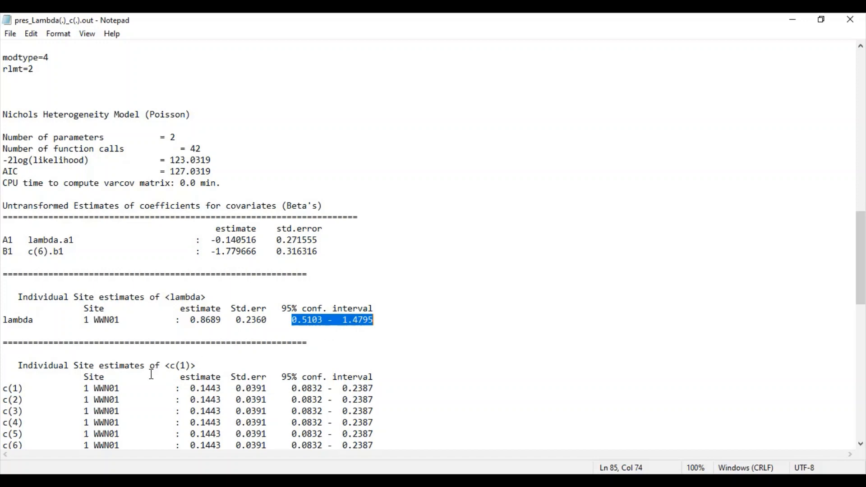
Highlight the derived psi occupancy estimate and its 95% confidence interval.
scroll(152, 374, down, 4)
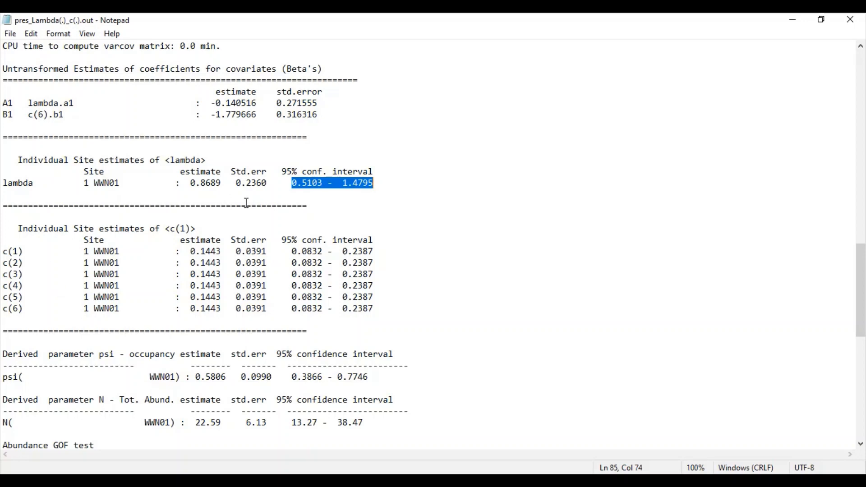
drag(192, 385, 231, 382)
click(195, 382)
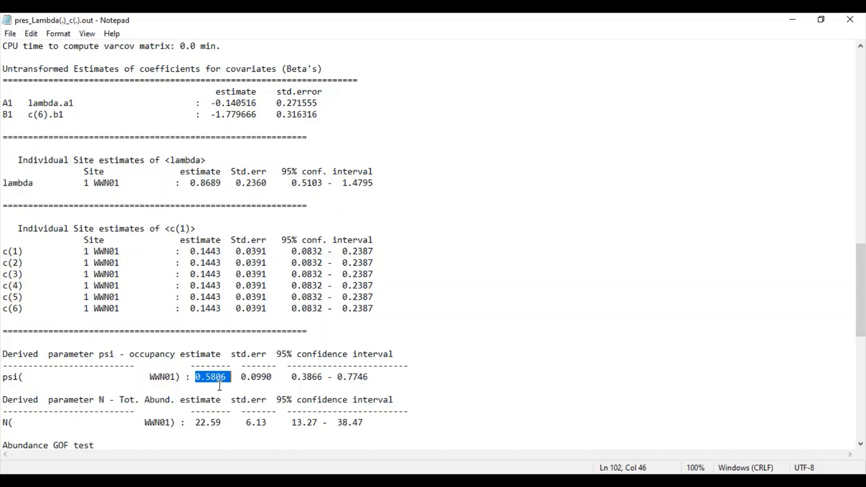
drag(276, 354, 380, 375)
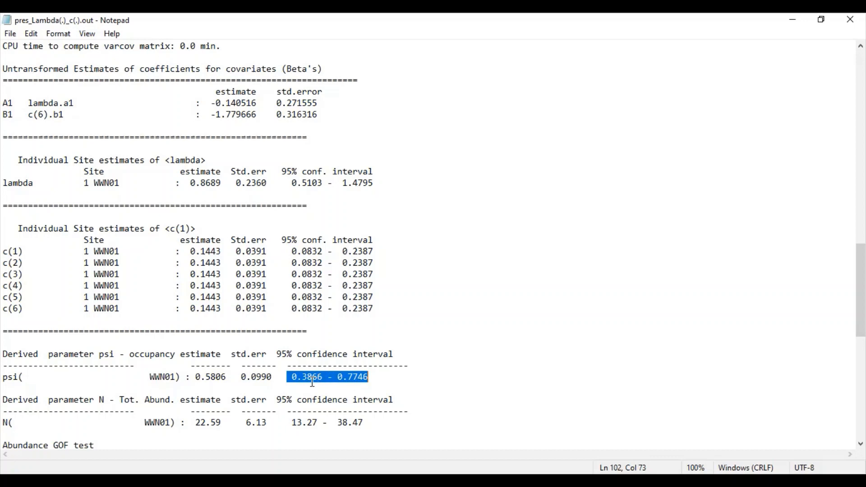
Look over the abundance GOF test and highlight the c(1) estimate in the individual site estimates.
scroll(313, 382, down, 2)
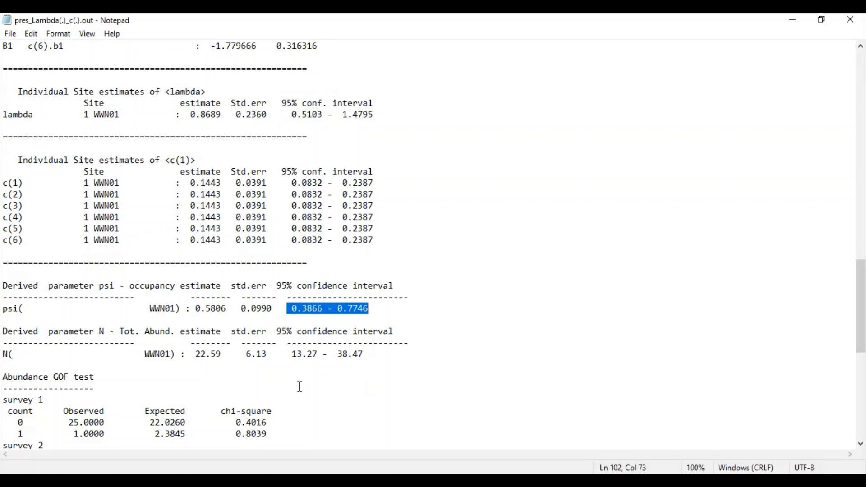
scroll(300, 386, down, 5)
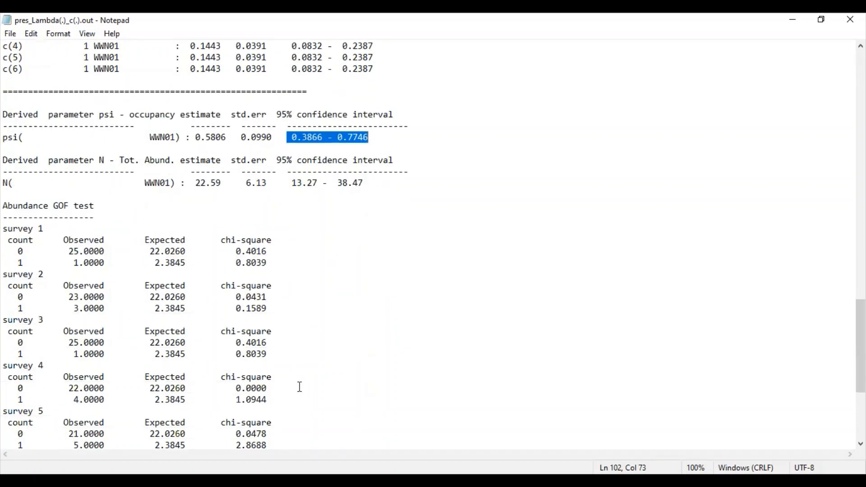
scroll(300, 387, down, 6)
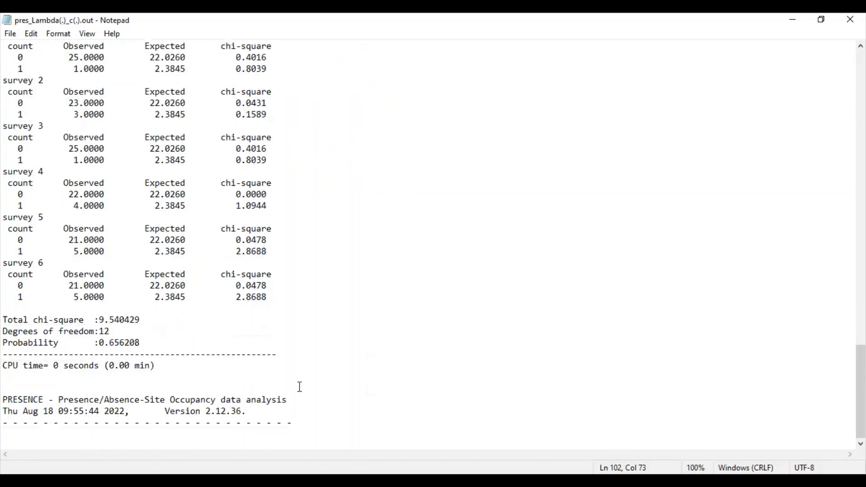
scroll(300, 387, up, 9)
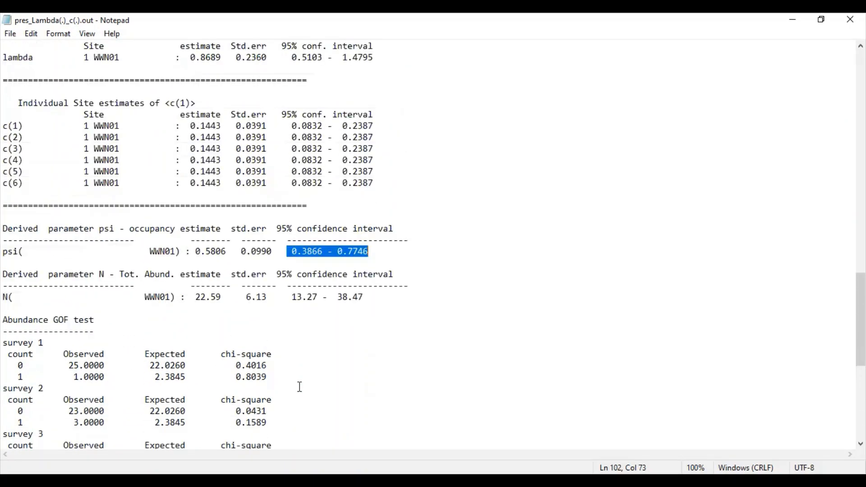
scroll(300, 387, up, 2)
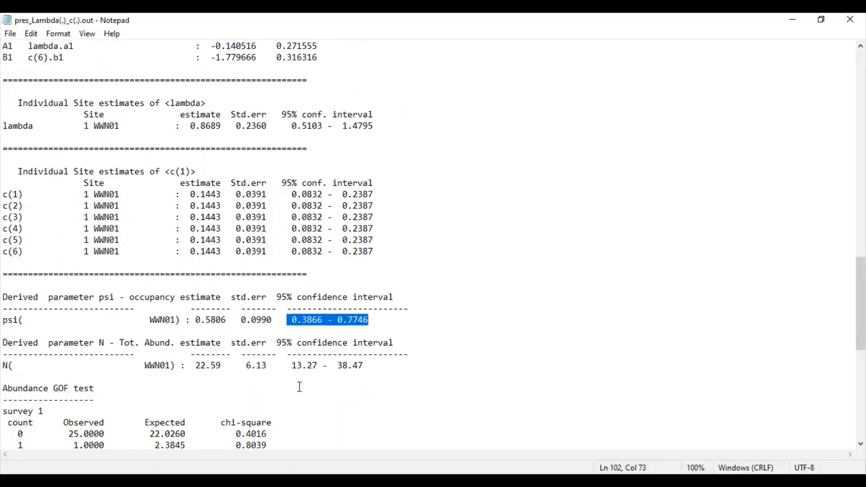
scroll(300, 386, up, 3)
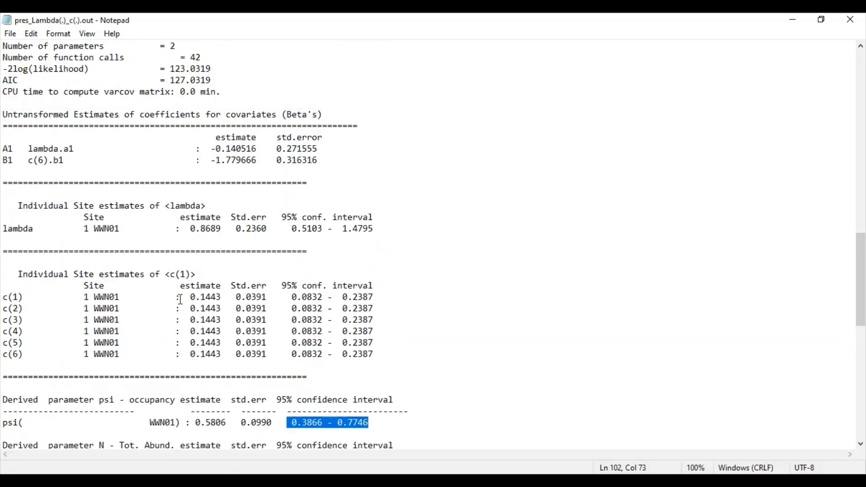
drag(186, 297, 225, 297)
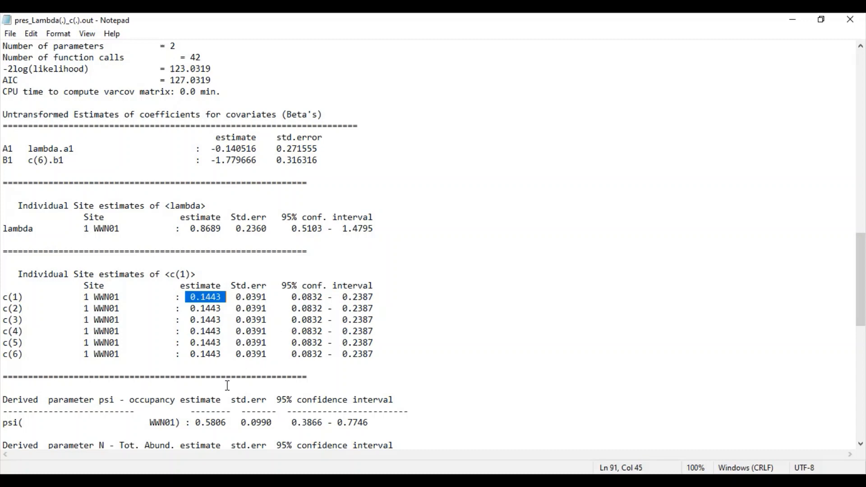
Highlight the derived total abundance N estimate and its 95% confidence interval.
scroll(228, 385, down, 2)
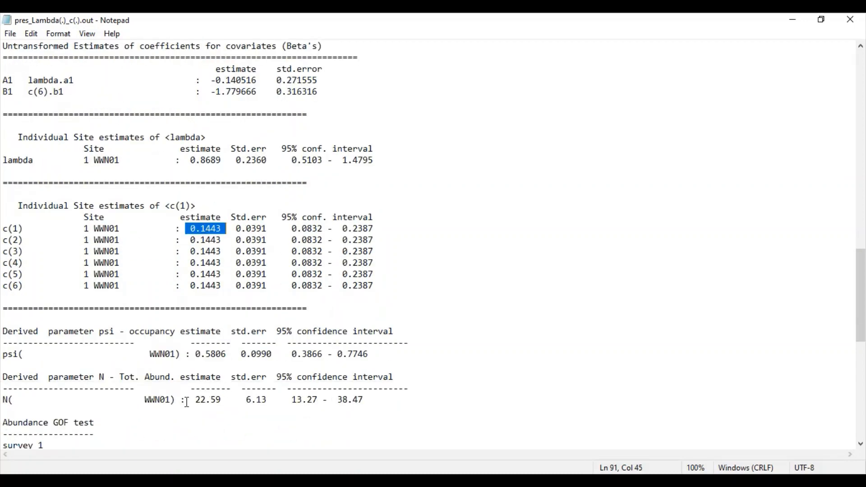
drag(213, 403, 226, 403)
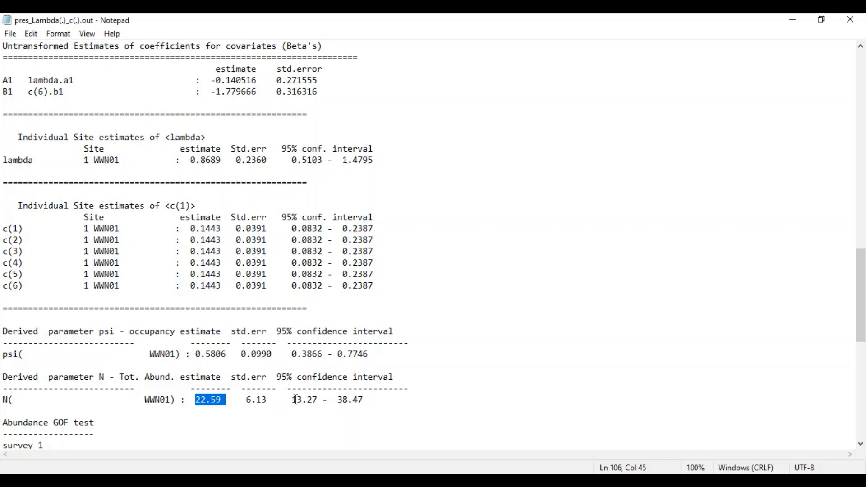
drag(291, 397, 369, 402)
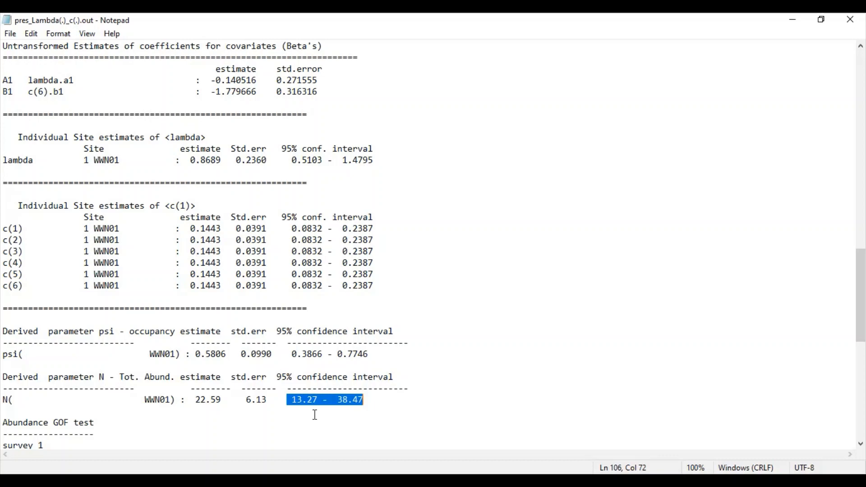
Review the rest of the model output, from the abundance GOF test totals back to the input data summary at the start.
scroll(246, 381, down, 4)
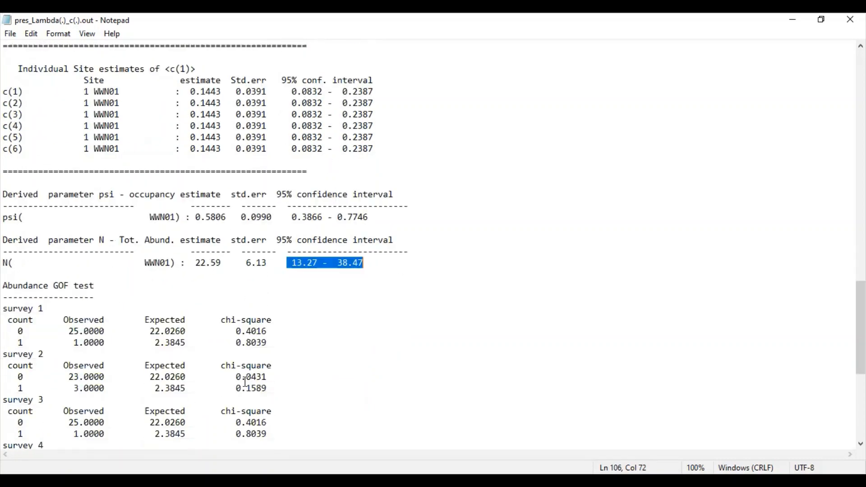
scroll(246, 381, down, 6)
scroll(246, 381, down, 2)
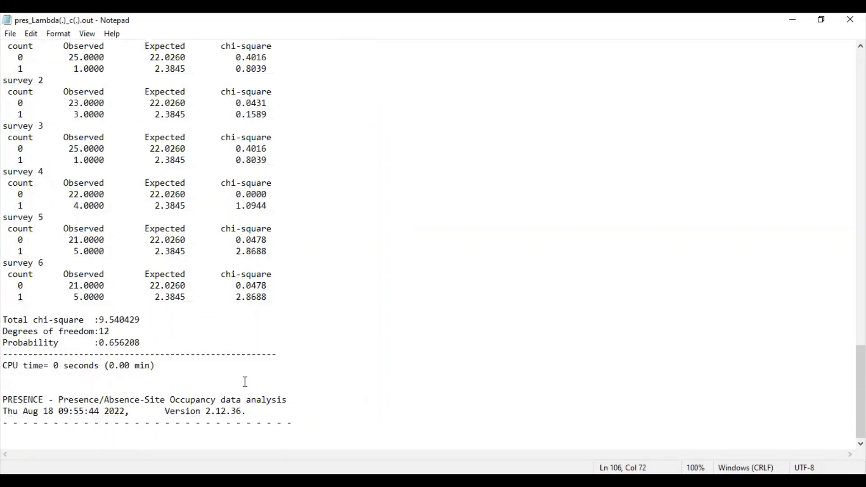
scroll(246, 382, up, 19)
scroll(246, 381, up, 6)
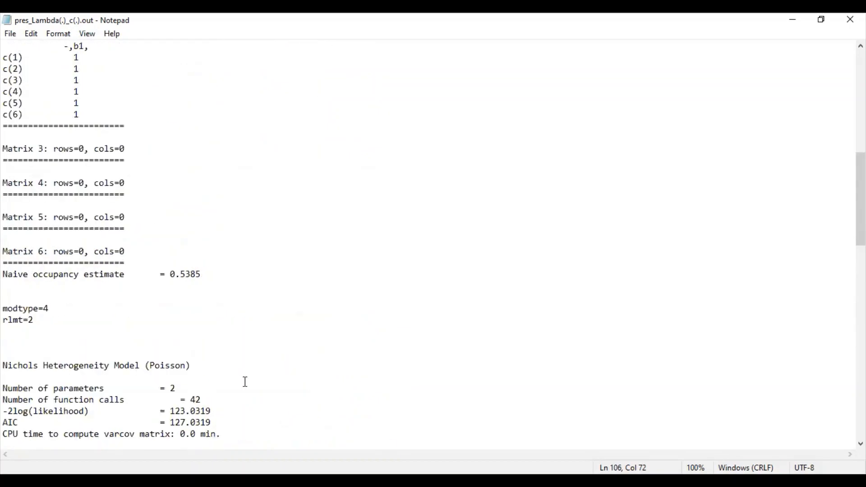
scroll(246, 381, up, 13)
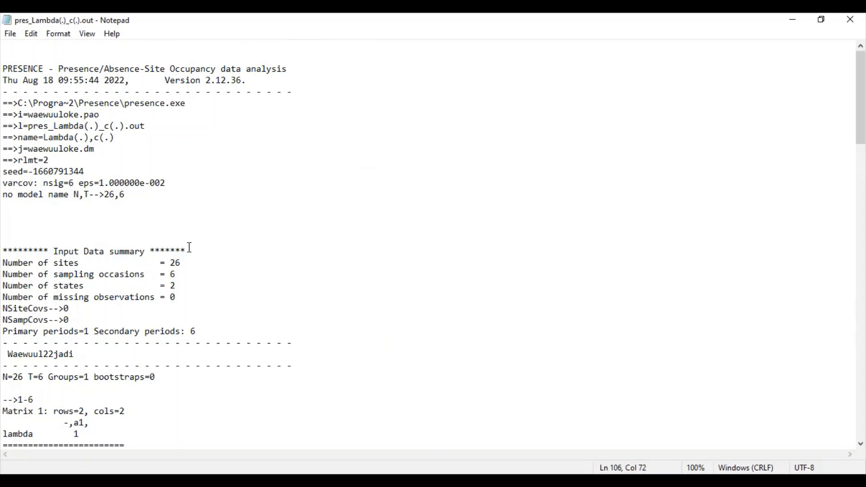
scroll(189, 248, down, 5)
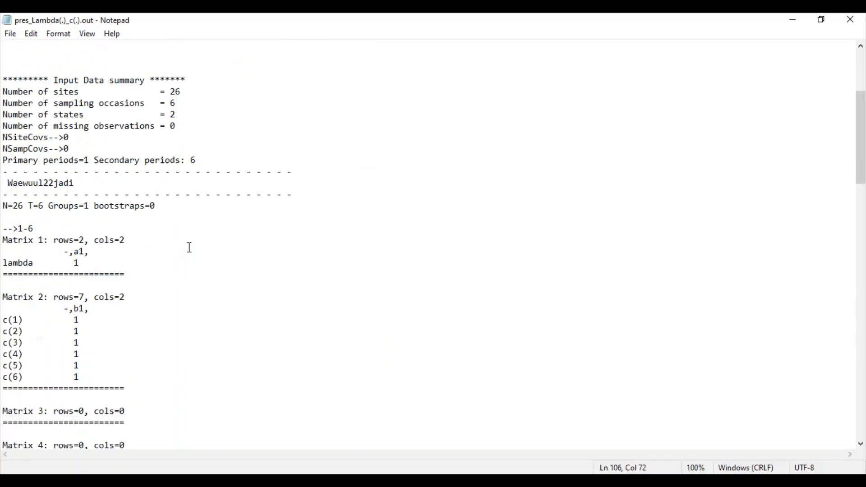
scroll(190, 247, up, 5)
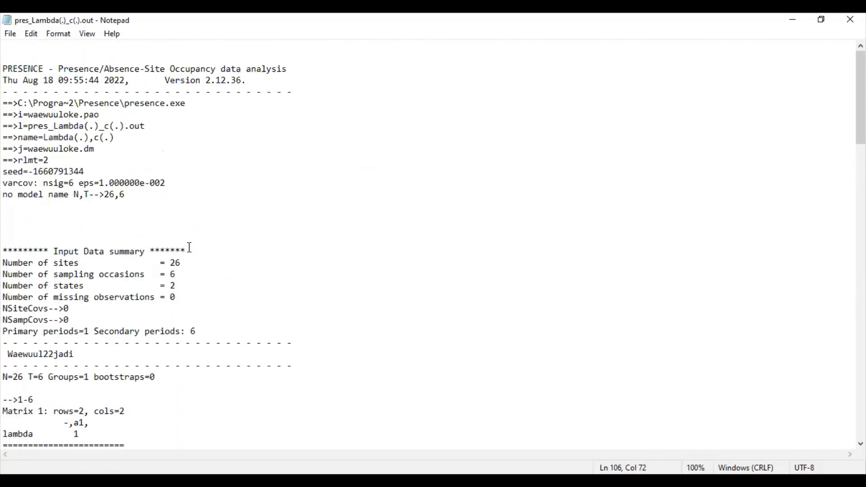